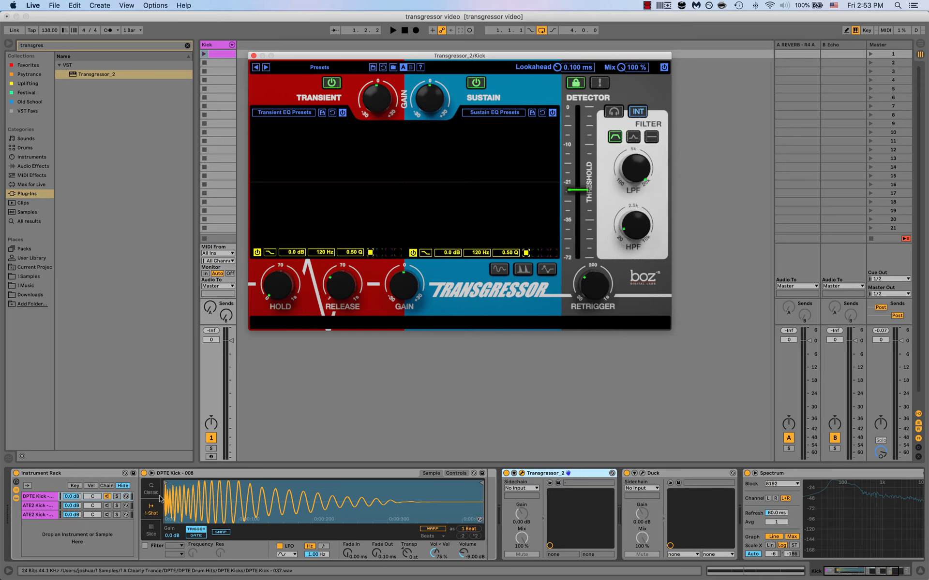
View the samples of the second and third kick chains in the Instrument Rack
{"action": "left_click", "coordinate": [37, 506]}
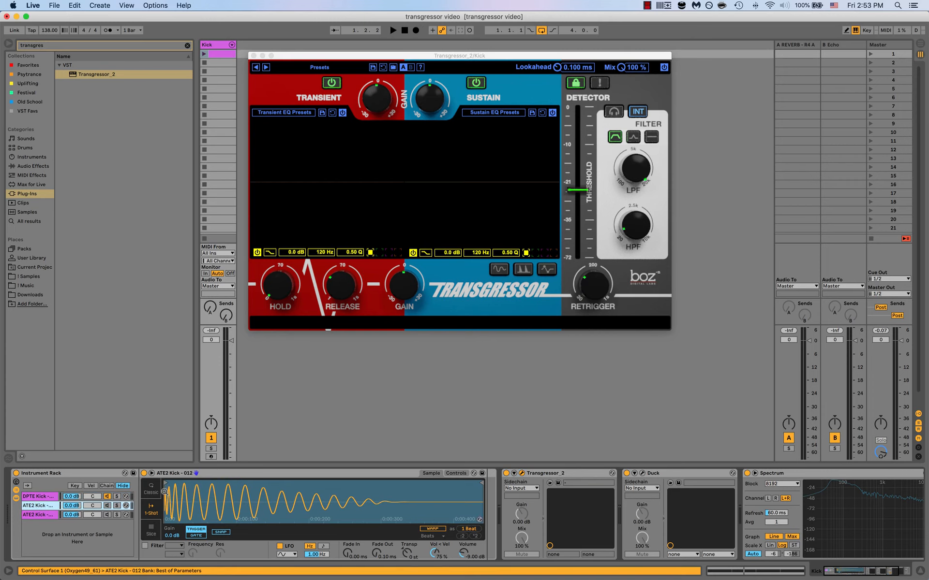
{"action": "left_click", "coordinate": [41, 516]}
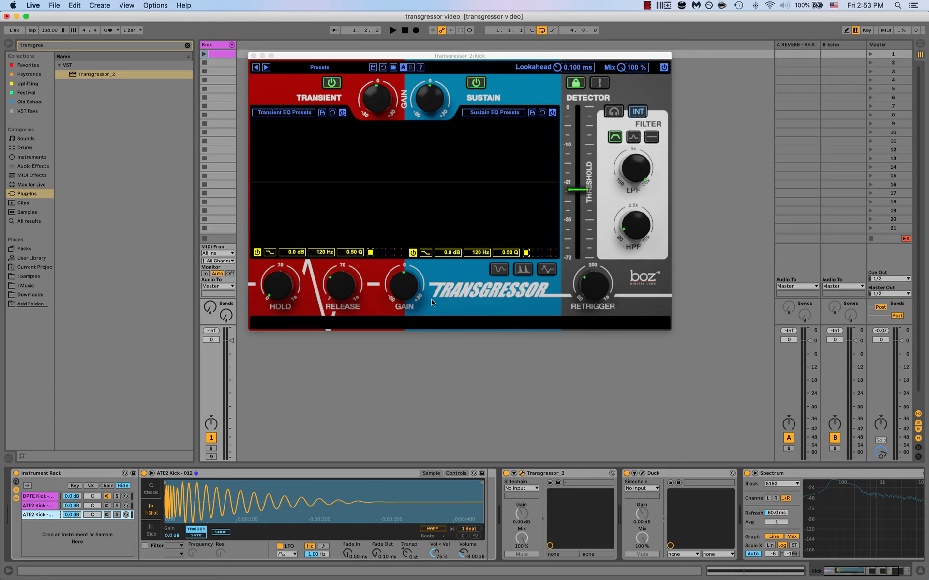
Open the Duck oscilloscope beside Transgressor and launch the Kick track's clip to draw its waveform
{"action": "left_click", "coordinate": [643, 475]}
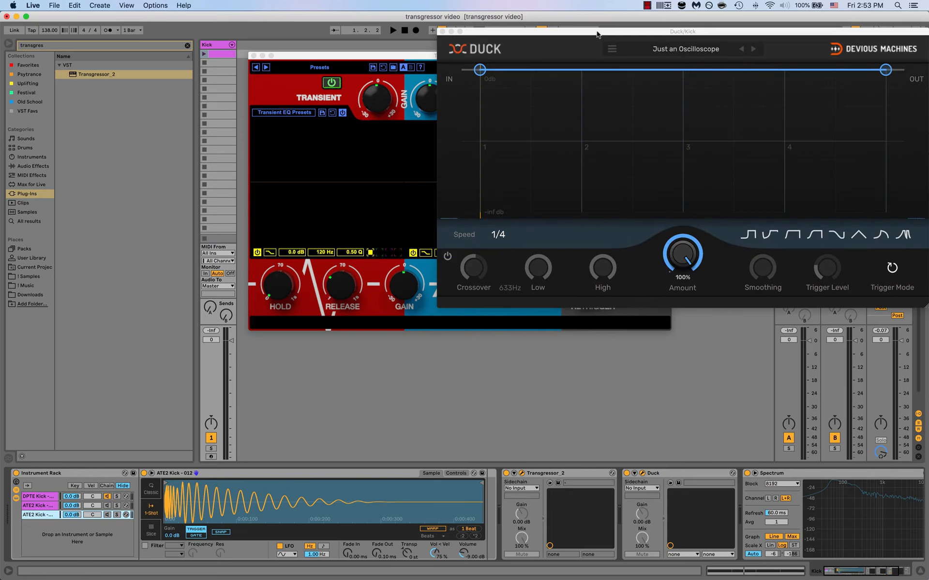
{"action": "left_click_drag", "start_coordinate": [597, 34], "coordinate": [584, 32]}
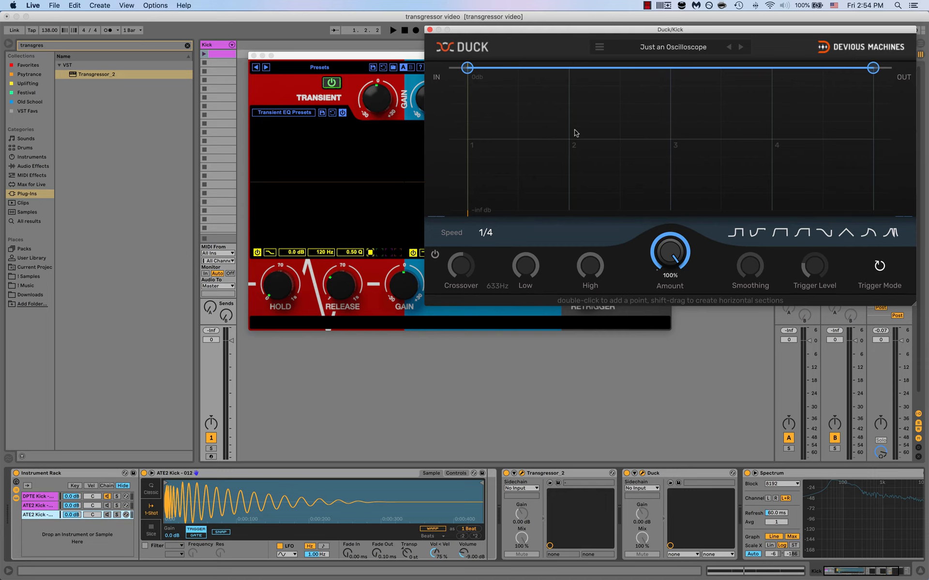
{"action": "left_click", "coordinate": [204, 54]}
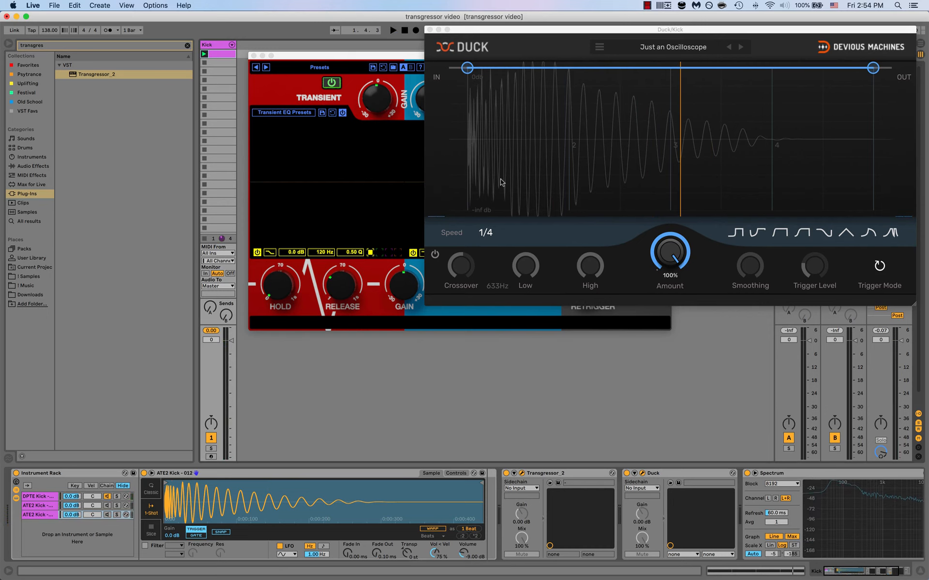
Arrange the Transgressor and Duck windows side by side, switching Transgressor's waveform display on and off again
{"action": "left_click_drag", "start_coordinate": [398, 57], "coordinate": [338, 77]}
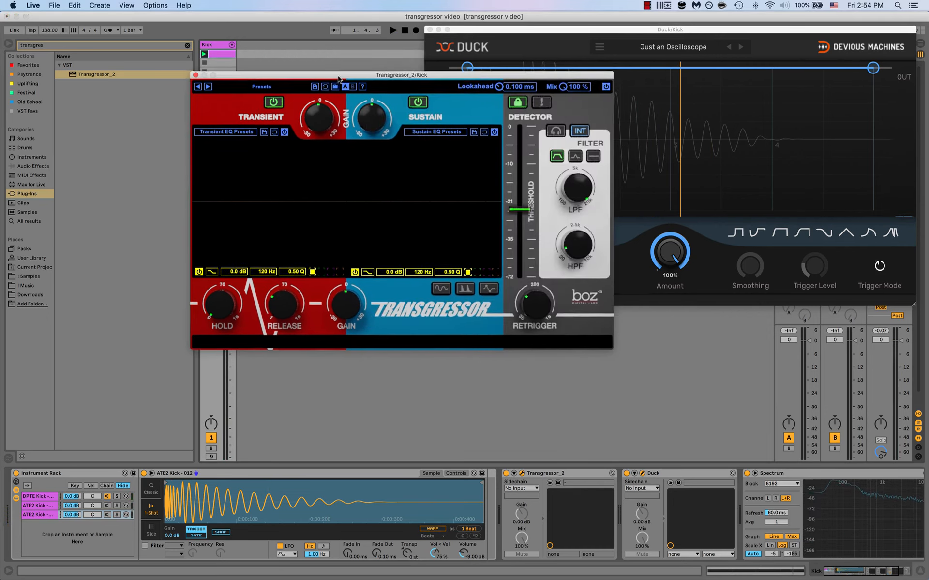
{"action": "left_click", "coordinate": [444, 292]}
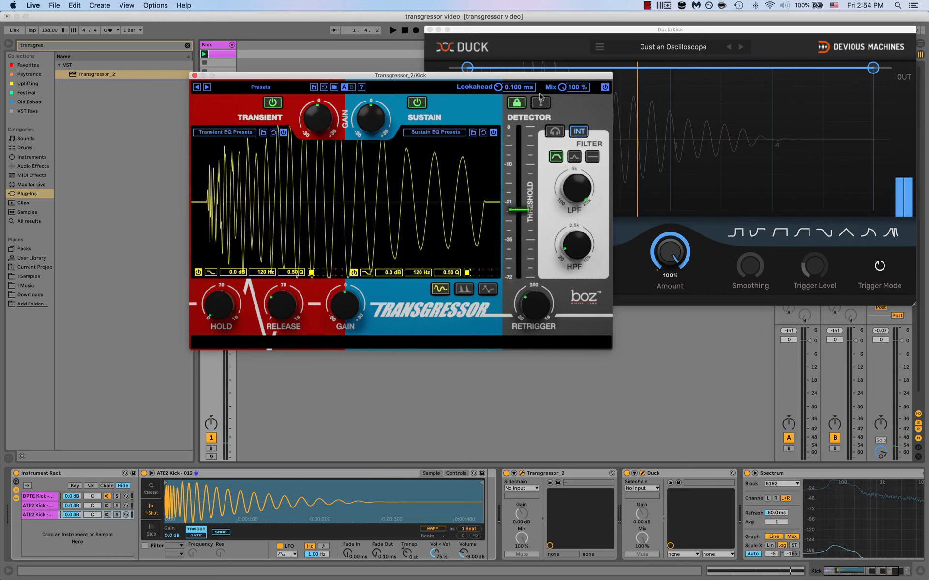
{"action": "left_click_drag", "start_coordinate": [483, 76], "coordinate": [328, 41]}
{"action": "left_click_drag", "start_coordinate": [564, 29], "coordinate": [614, 21]}
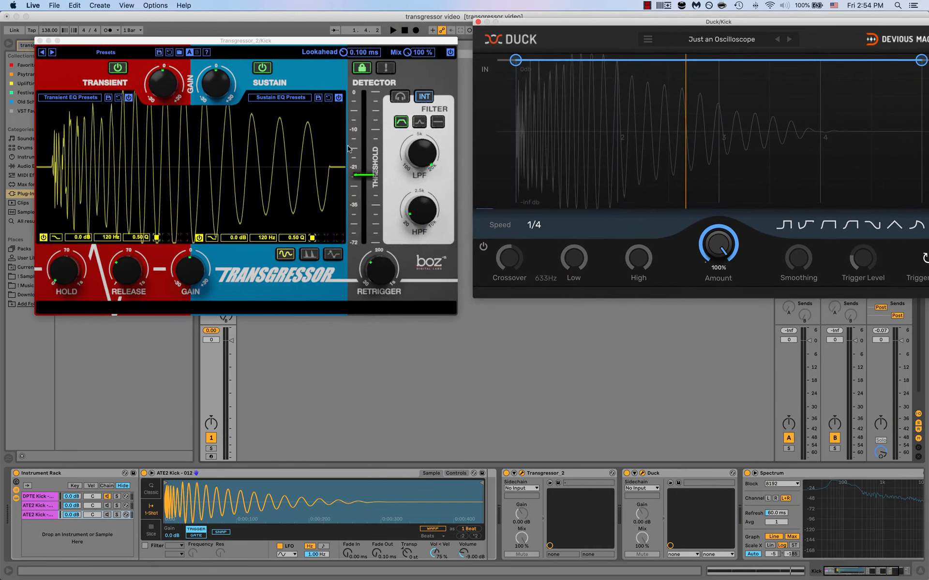
{"action": "left_click", "coordinate": [293, 253]}
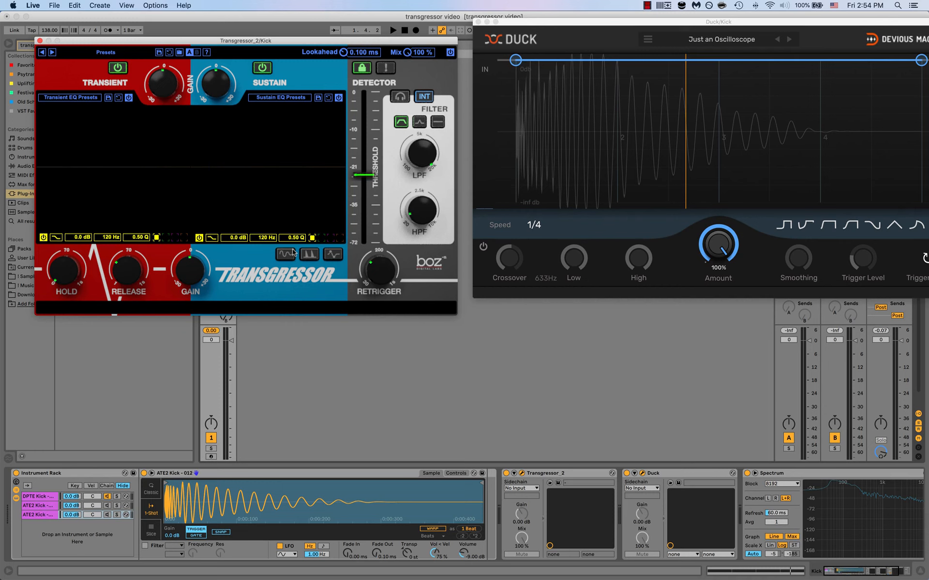
Show Transgressor's EQ graph and boost band 4 to about 6.1 dB at 9655 Hz for the transient and 19.8 dB at 4098 Hz for the sustain
{"action": "left_click", "coordinate": [332, 255]}
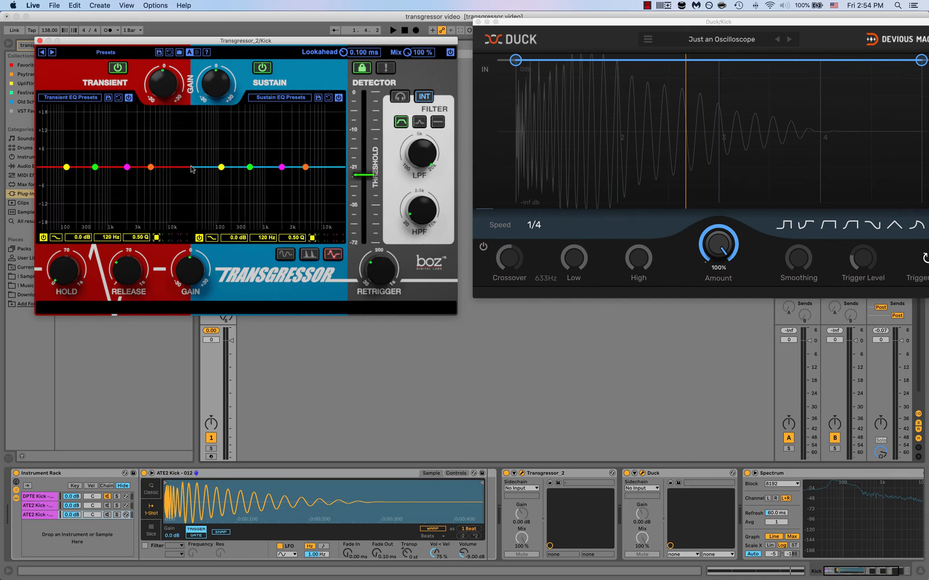
{"action": "left_click", "coordinate": [127, 167]}
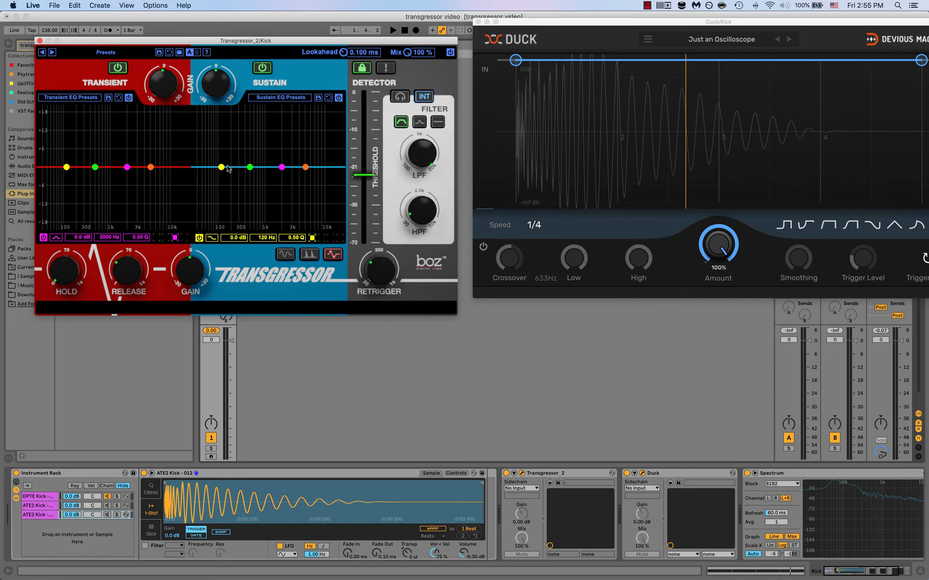
{"action": "left_click", "coordinate": [306, 166]}
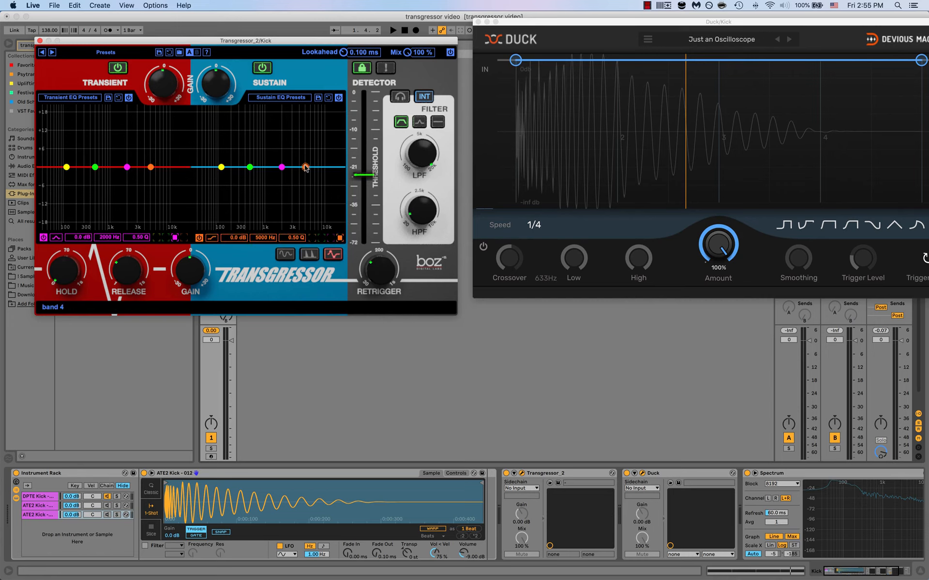
{"action": "left_click_drag", "start_coordinate": [151, 167], "coordinate": [168, 148]}
{"action": "left_click_drag", "start_coordinate": [305, 167], "coordinate": [300, 104]}
Audition the kick and raise the transient EQ's band 4 to about 19.5 dB at 4407 Hz
{"action": "key", "text": "space"}
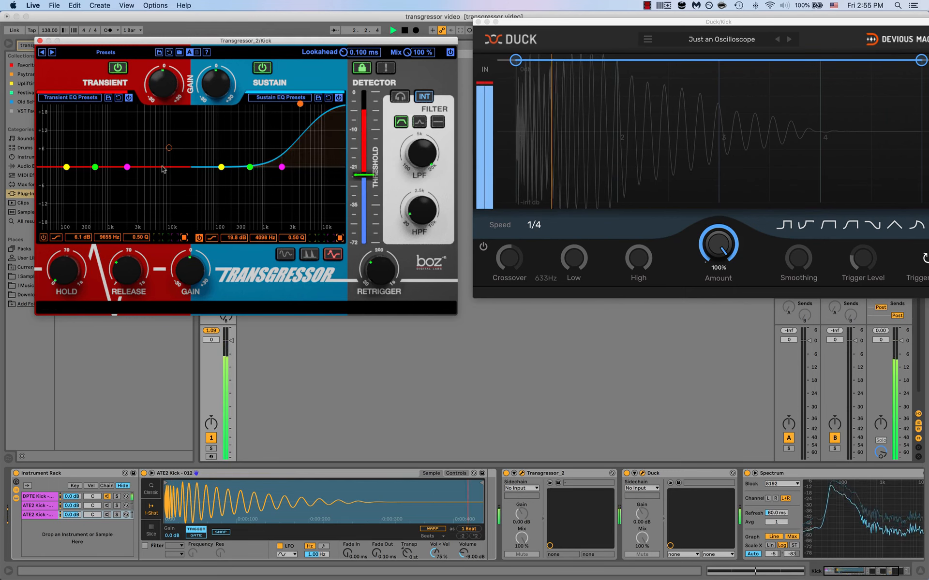
{"action": "key", "text": "space"}
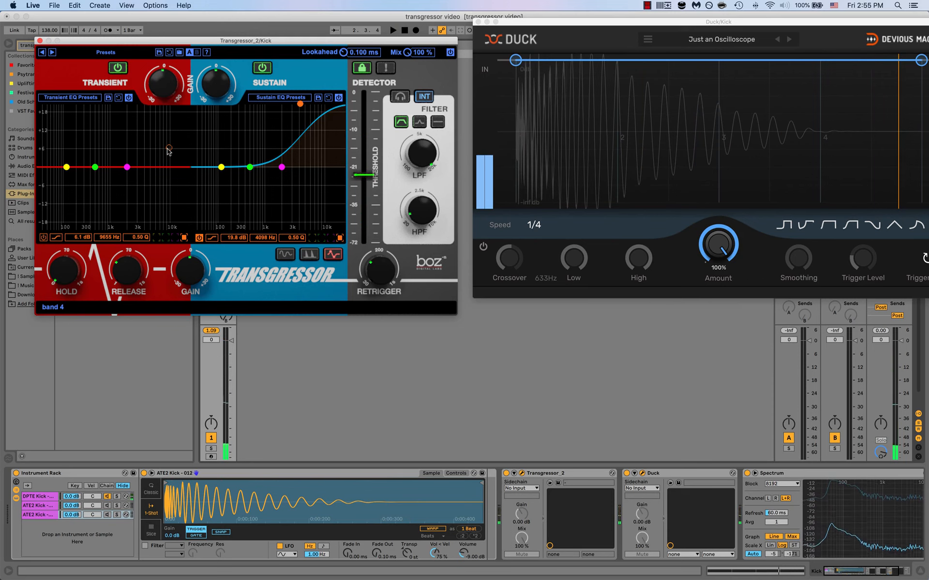
{"action": "key", "text": "space"}
{"action": "left_click_drag", "start_coordinate": [167, 150], "coordinate": [147, 104]}
{"action": "left_click", "coordinate": [167, 142]}
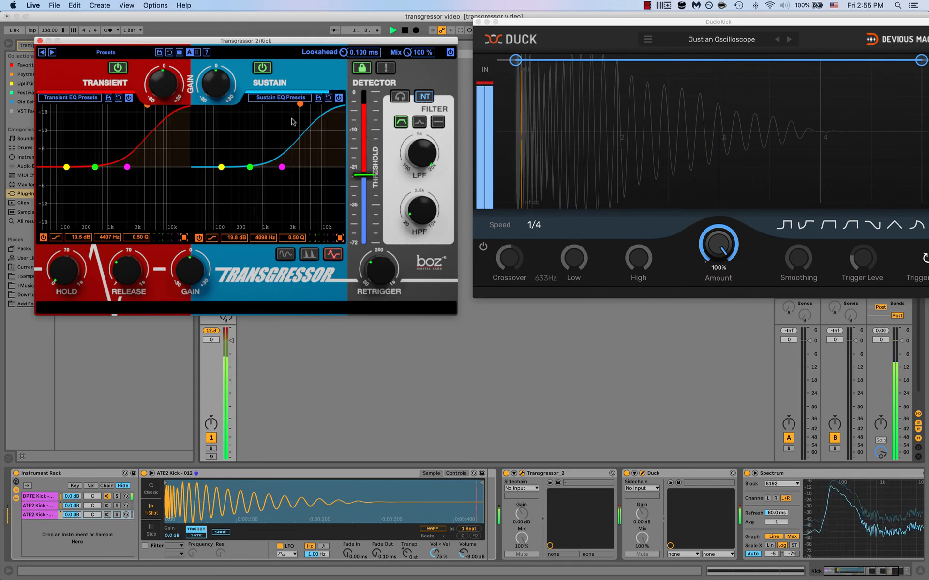
Disable band 4 in both the transient and sustain EQs and hide the EQ graph
{"action": "left_click", "coordinate": [148, 105]}
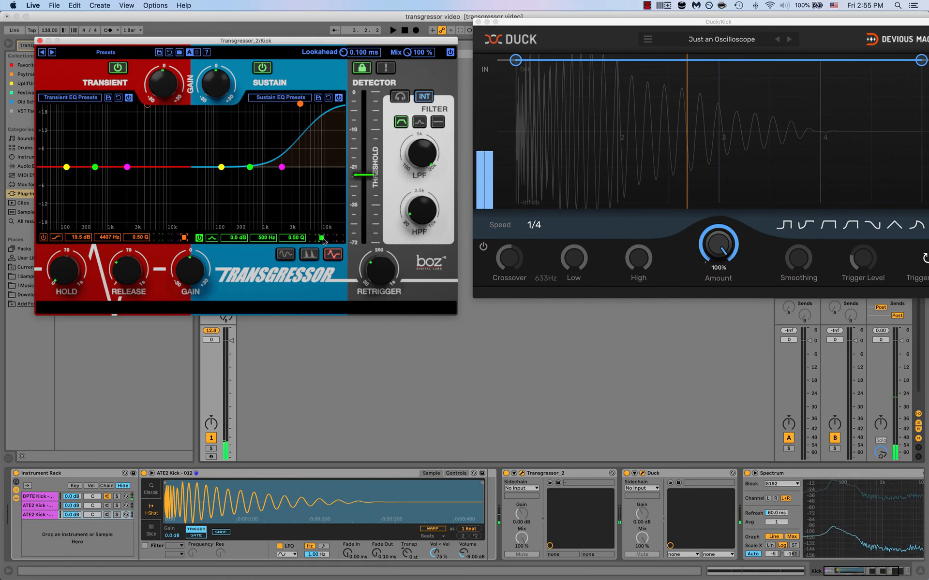
{"action": "left_click", "coordinate": [300, 104]}
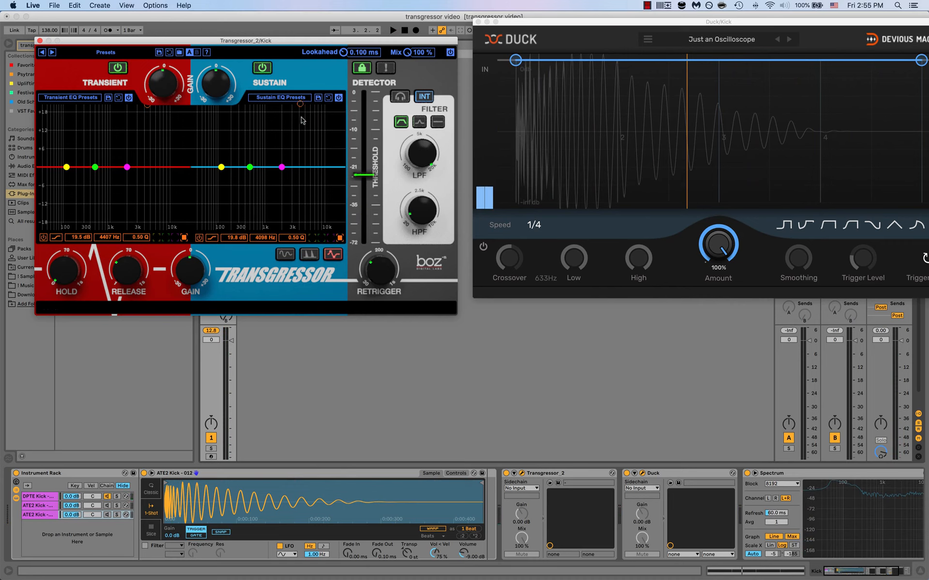
{"action": "left_click", "coordinate": [327, 255]}
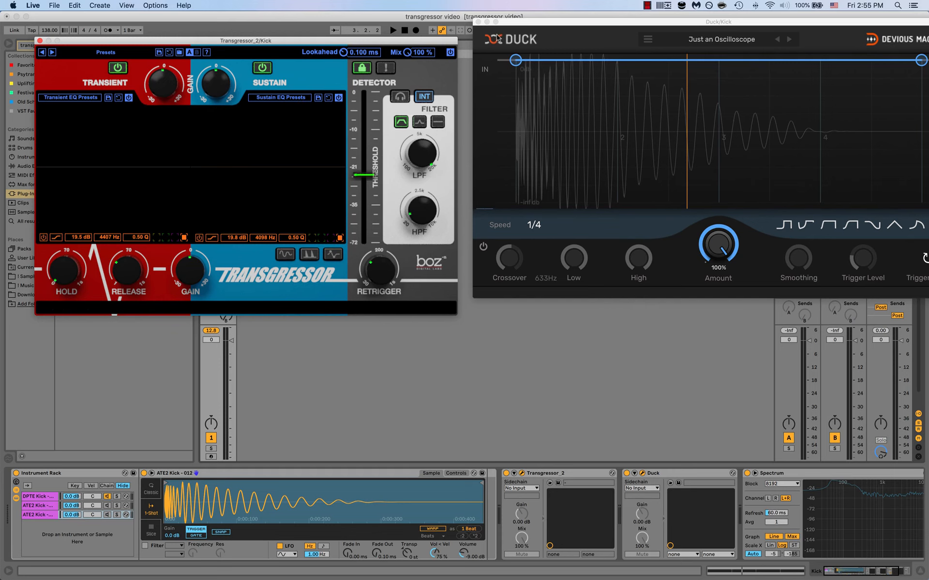
Place the Utility device between Transgressor_2 and Duck in the Kick track's chain and set its gain to -6 dB
{"action": "left_click_drag", "start_coordinate": [520, 28], "coordinate": [497, 33]}
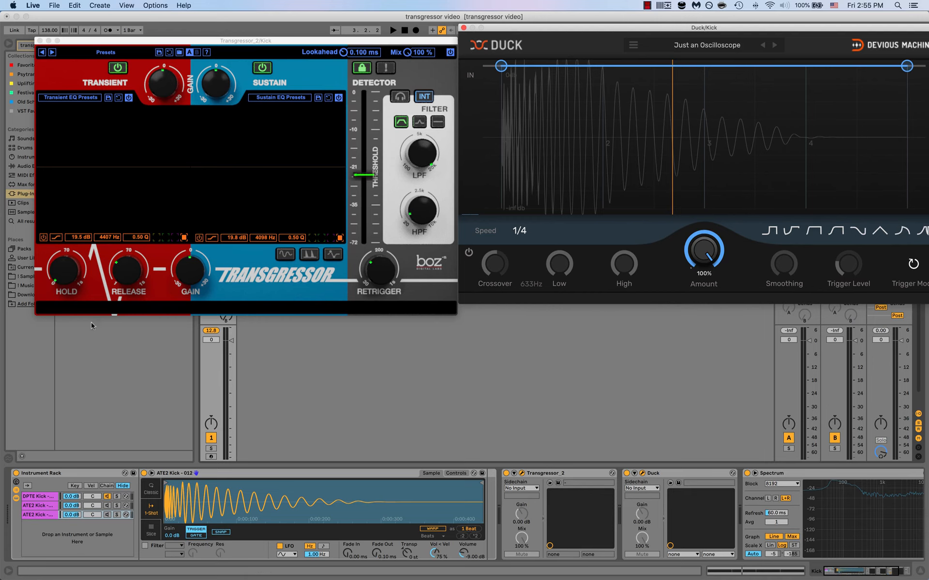
{"action": "left_click_drag", "start_coordinate": [80, 40], "coordinate": [98, 41]}
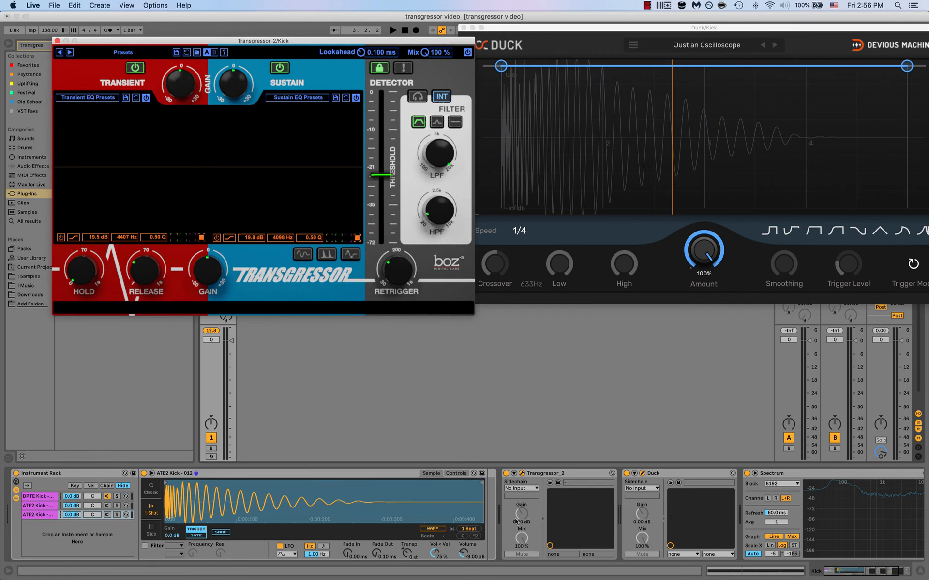
{"action": "scroll", "coordinate": [657, 508], "scroll_direction": "right", "scroll_amount": 5}
{"action": "left_click_drag", "start_coordinate": [841, 473], "coordinate": [519, 493]}
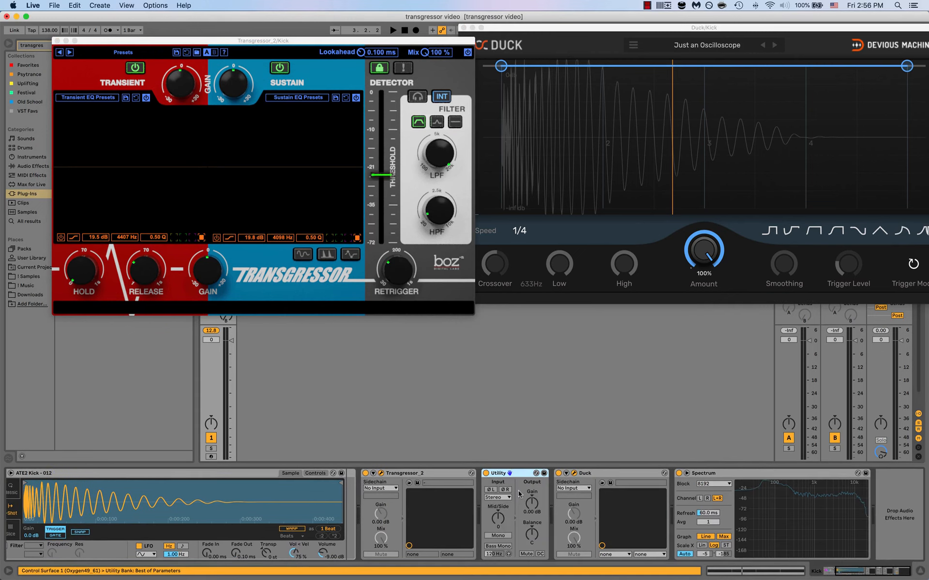
{"action": "left_click", "coordinate": [540, 501]}
{"action": "type", "text": "-6"}
{"action": "key", "text": "Return"}
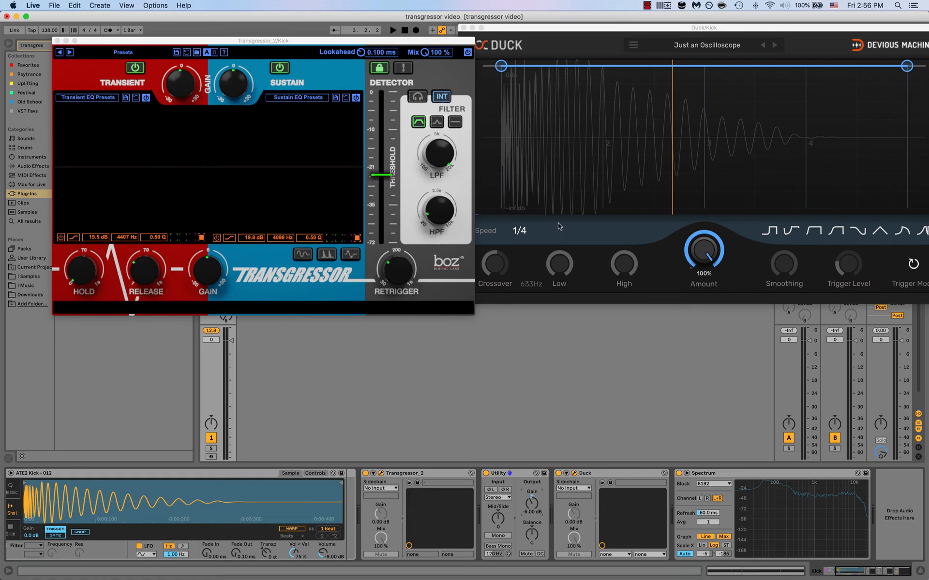
Play the kick with Transgressor's transient section switched off and lengthen the transient hold time
{"action": "key", "text": "space"}
{"action": "key", "text": "space"}
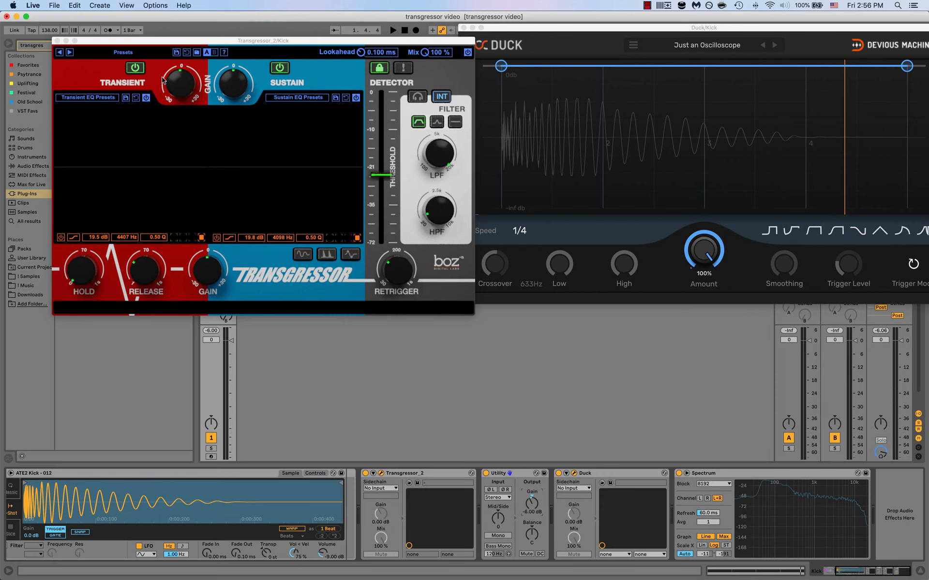
{"action": "key", "text": "space"}
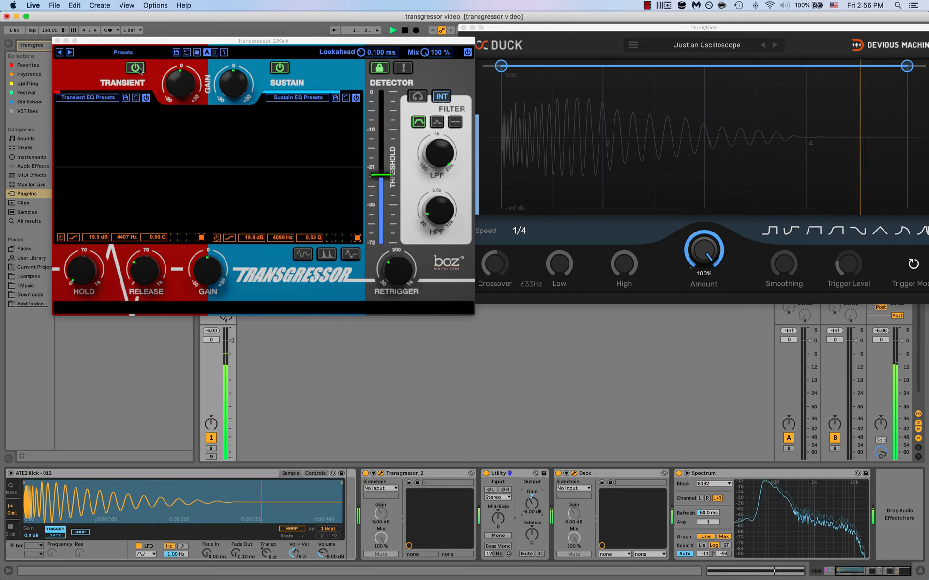
{"action": "left_click", "coordinate": [136, 68]}
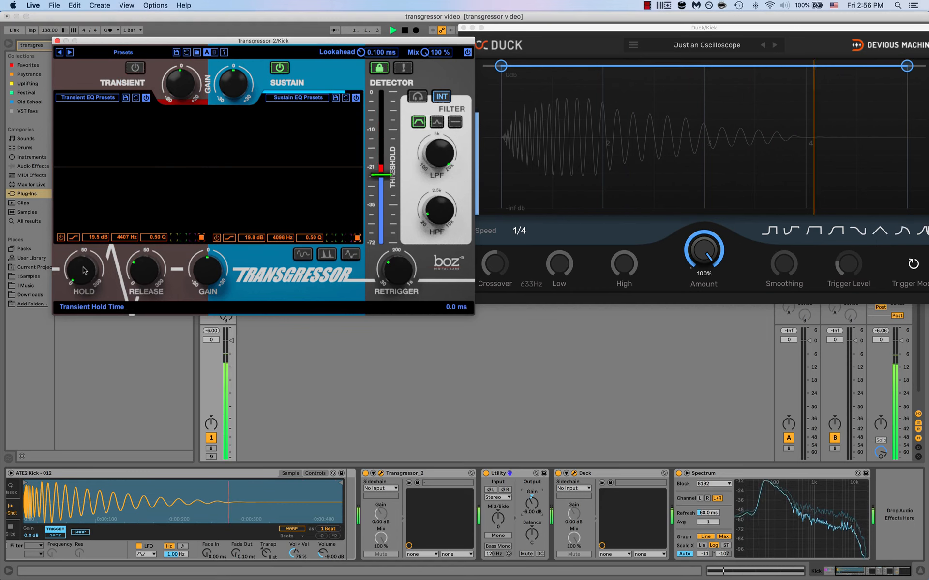
{"action": "left_click_drag", "start_coordinate": [85, 270], "coordinate": [76, 204]}
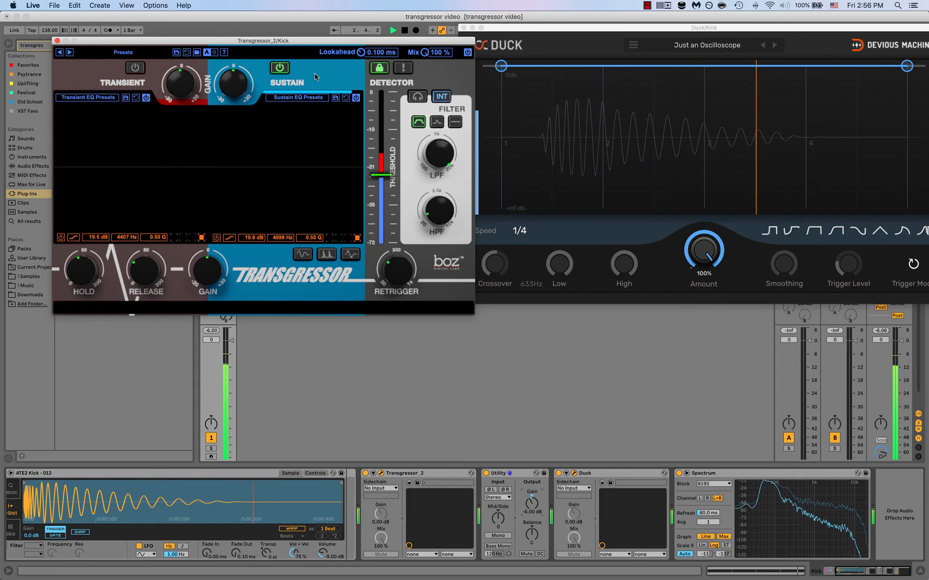
Audition only the transient section by switching off the sustain, and set the hold time to about 67.7 ms
{"action": "left_click", "coordinate": [135, 68]}
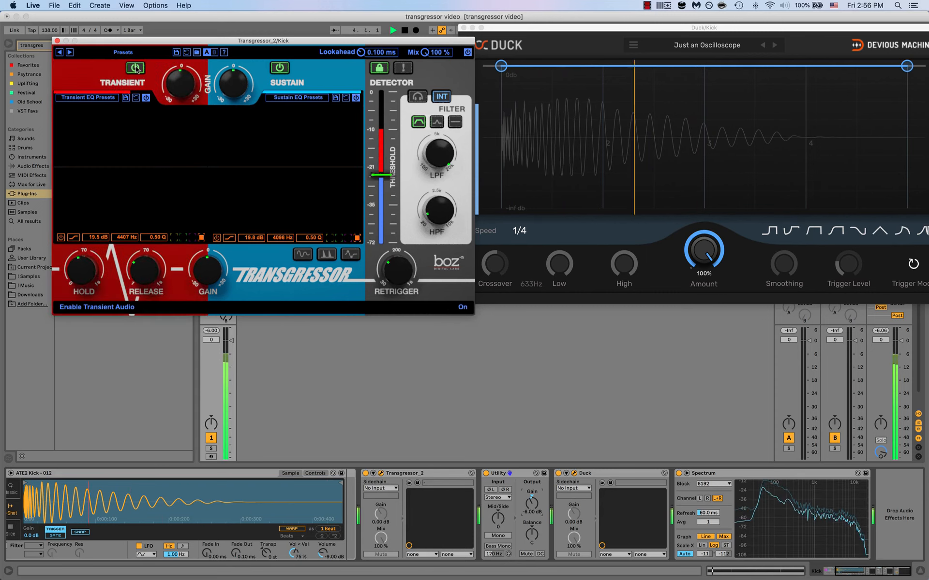
{"action": "left_click", "coordinate": [279, 68]}
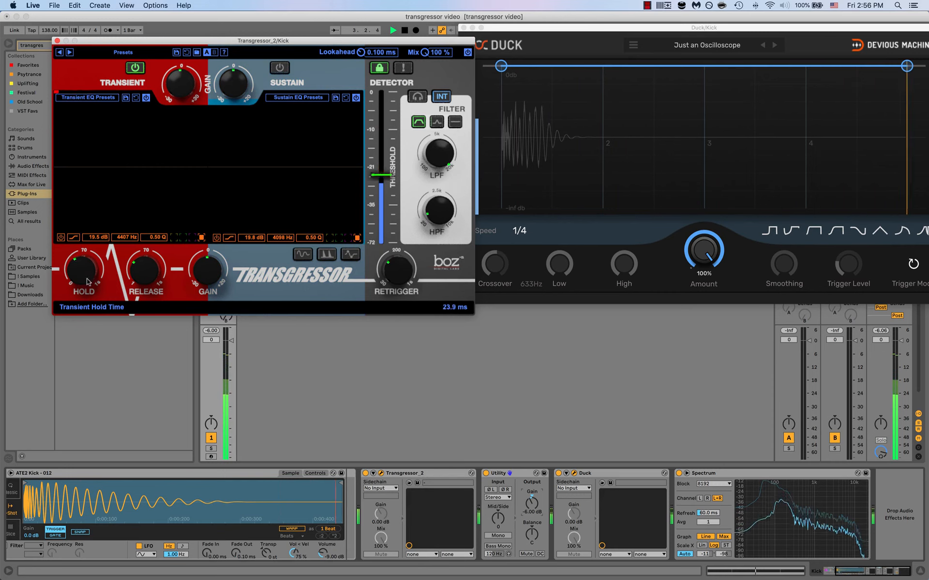
{"action": "left_click_drag", "start_coordinate": [88, 291], "coordinate": [83, 262]}
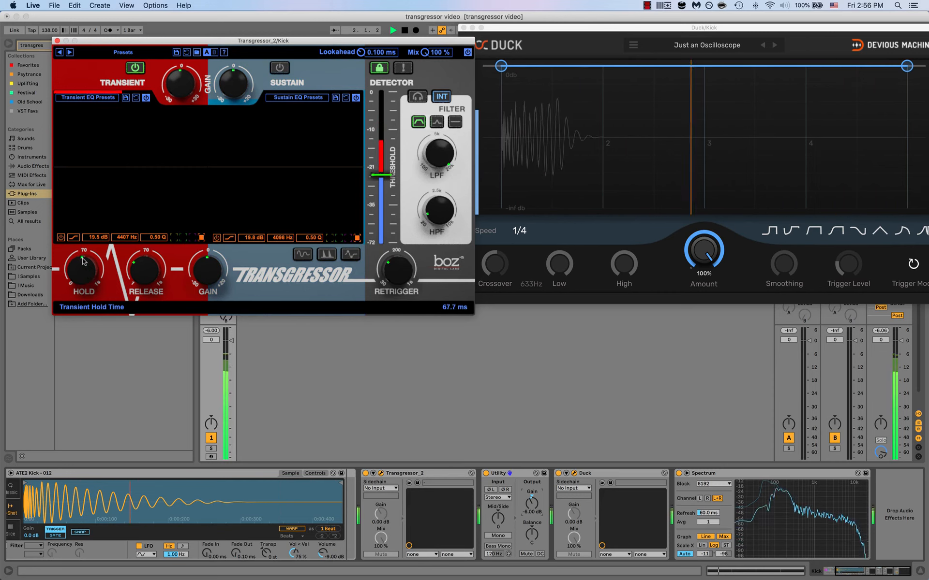
Audition only the sustain section while shortening the transient hold time and raising it again to about 105.6 ms
{"action": "left_click", "coordinate": [135, 67]}
{"action": "left_click", "coordinate": [284, 70]}
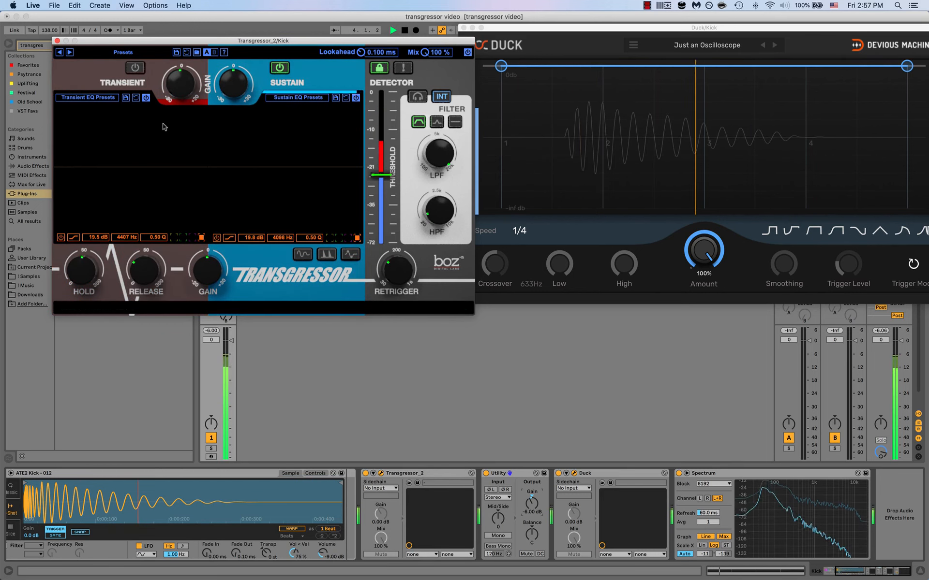
{"action": "left_click_drag", "start_coordinate": [82, 272], "coordinate": [83, 301]}
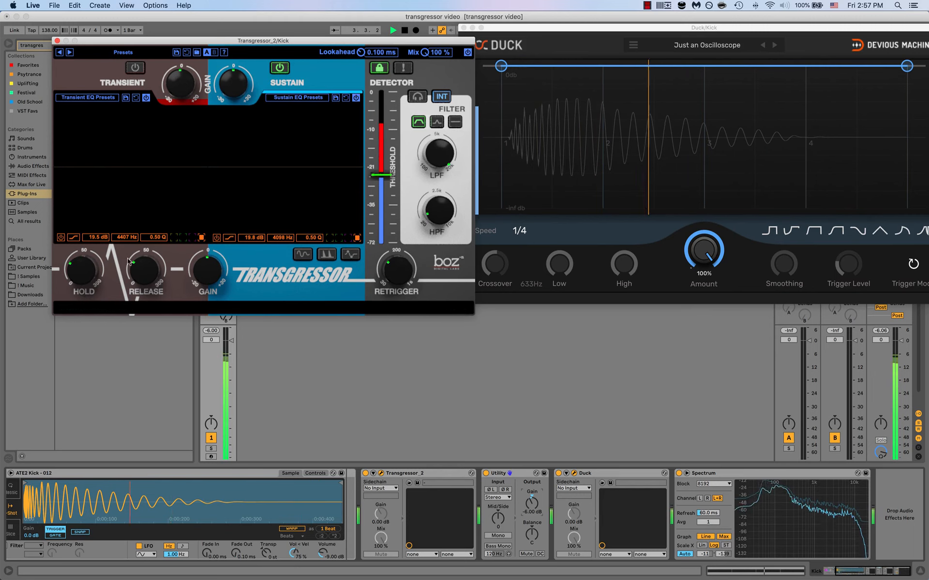
{"action": "left_click_drag", "start_coordinate": [81, 271], "coordinate": [75, 235]}
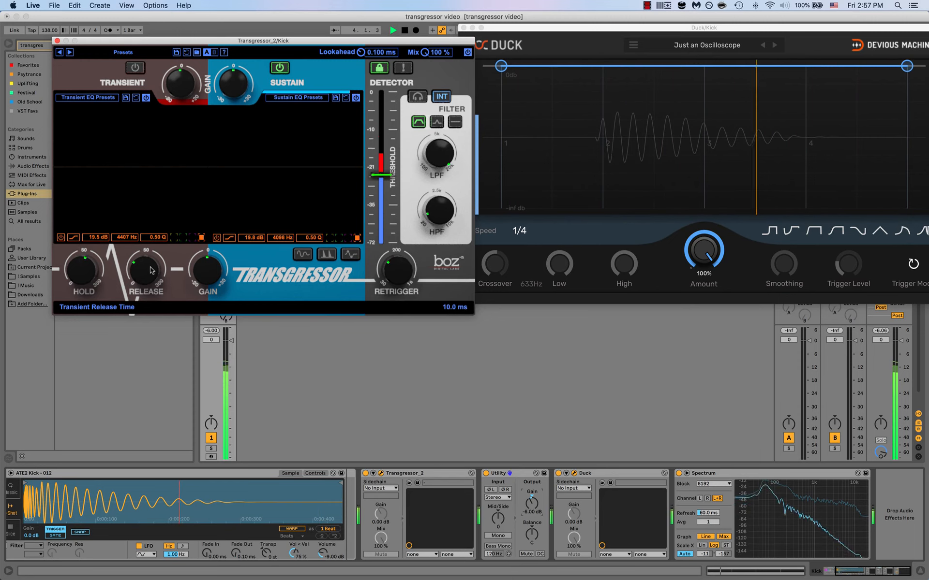
Shorten the transient release time and switch the transient section back on
{"action": "left_click_drag", "start_coordinate": [150, 273], "coordinate": [151, 286]}
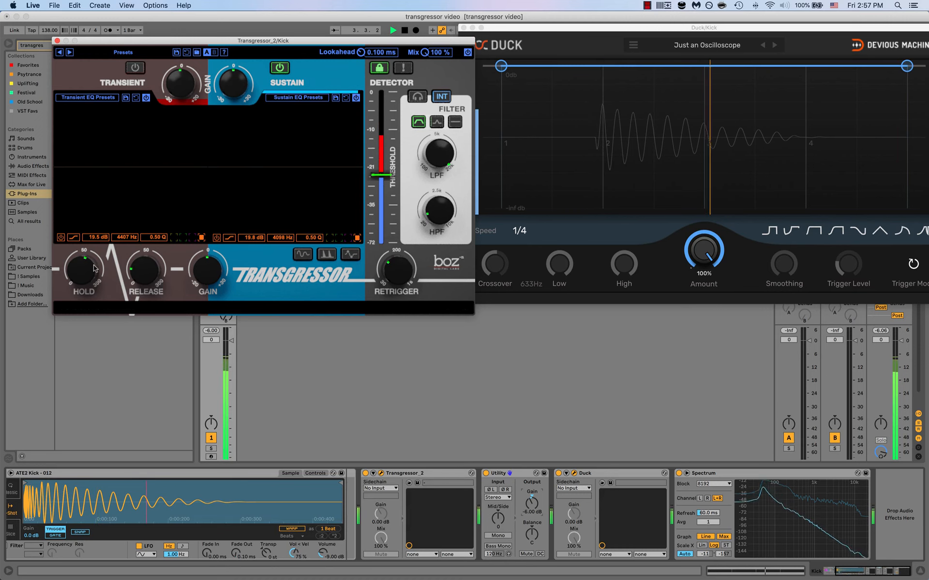
{"action": "mouse_move", "coordinate": [93, 268]}
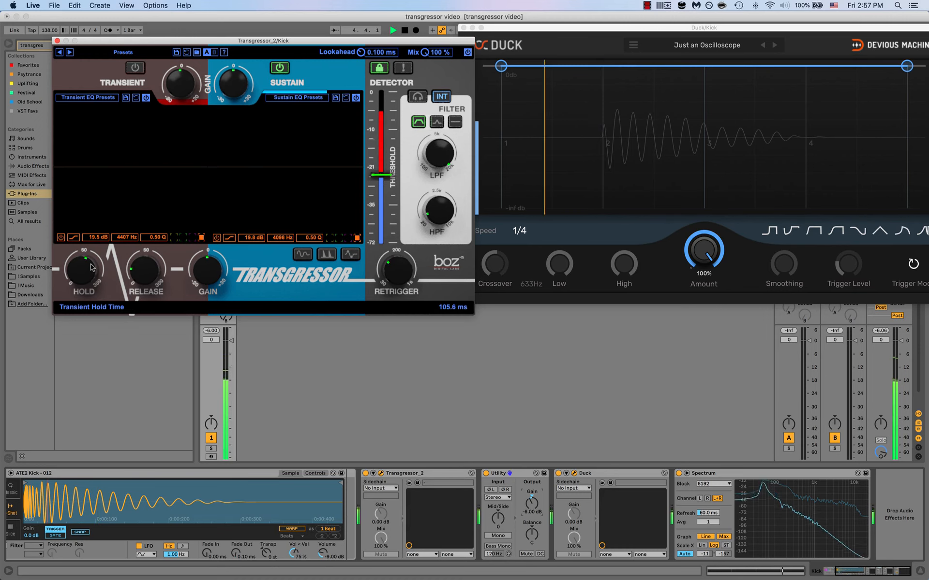
{"action": "left_click", "coordinate": [135, 71]}
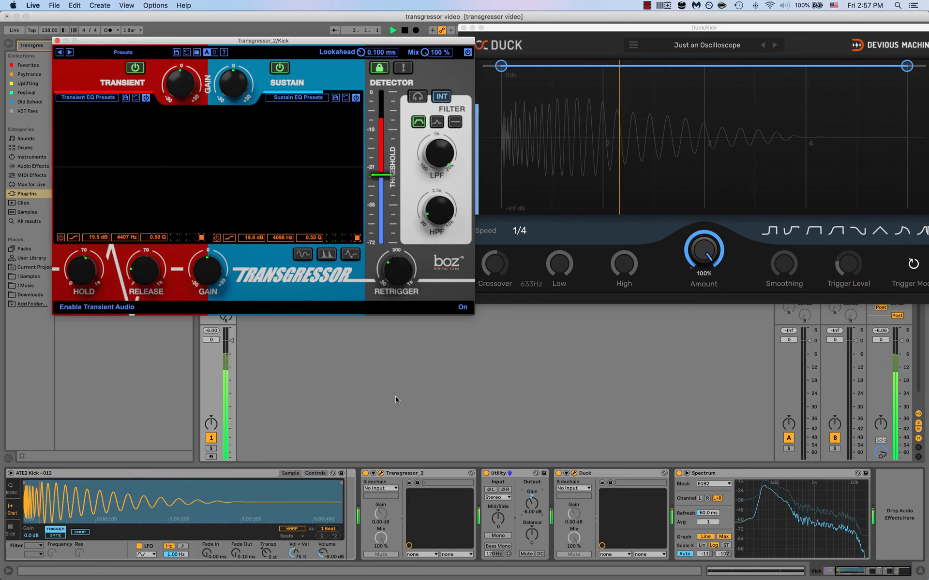
Group Transgressor_2 into an Audio Effect Rack, add a second chain holding a phase-inverted Utility, and leave only the Transgressor chain active
{"action": "left_click", "coordinate": [422, 474]}
{"action": "left_click", "coordinate": [422, 474]}
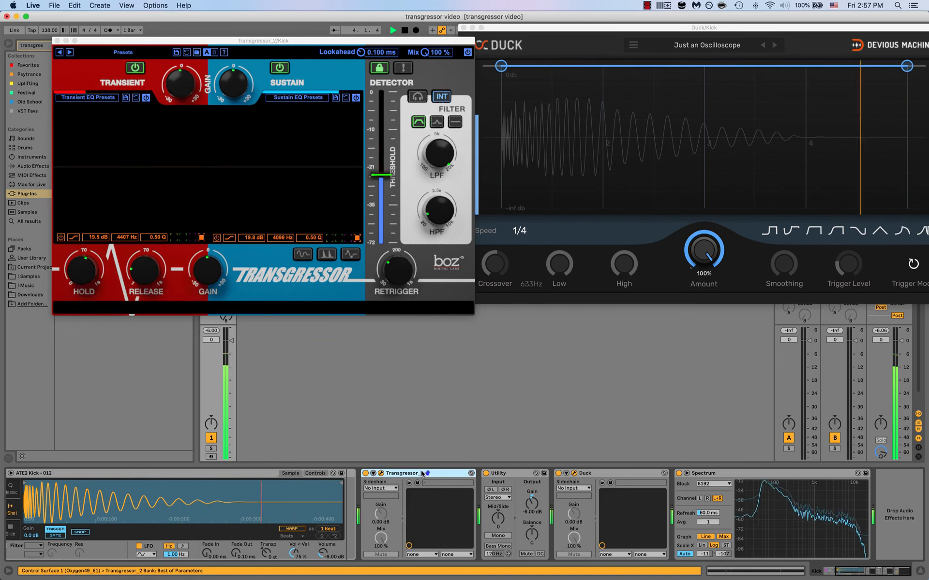
{"action": "key", "text": "super+g"}
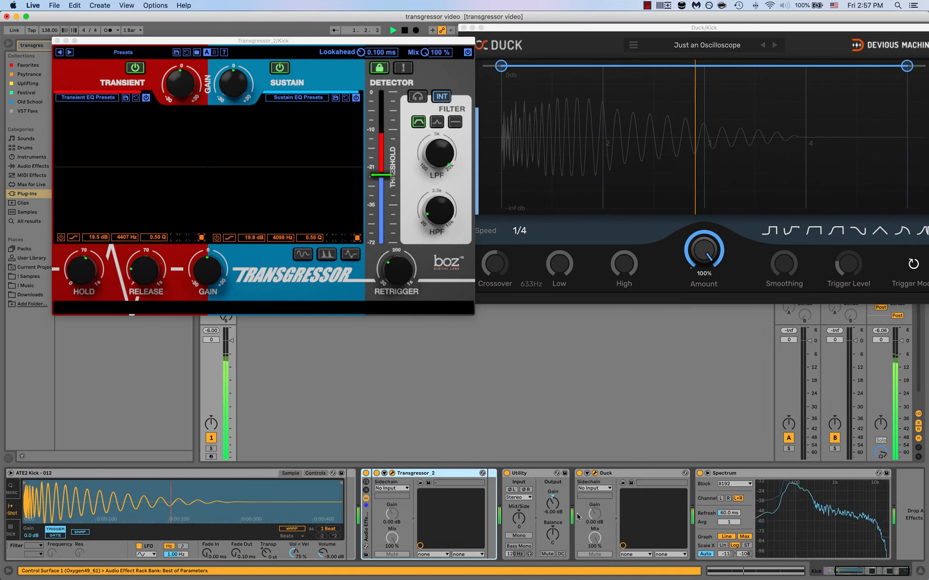
{"action": "scroll", "coordinate": [781, 518], "scroll_direction": "right", "scroll_amount": 2}
{"action": "right_click", "coordinate": [925, 499]}
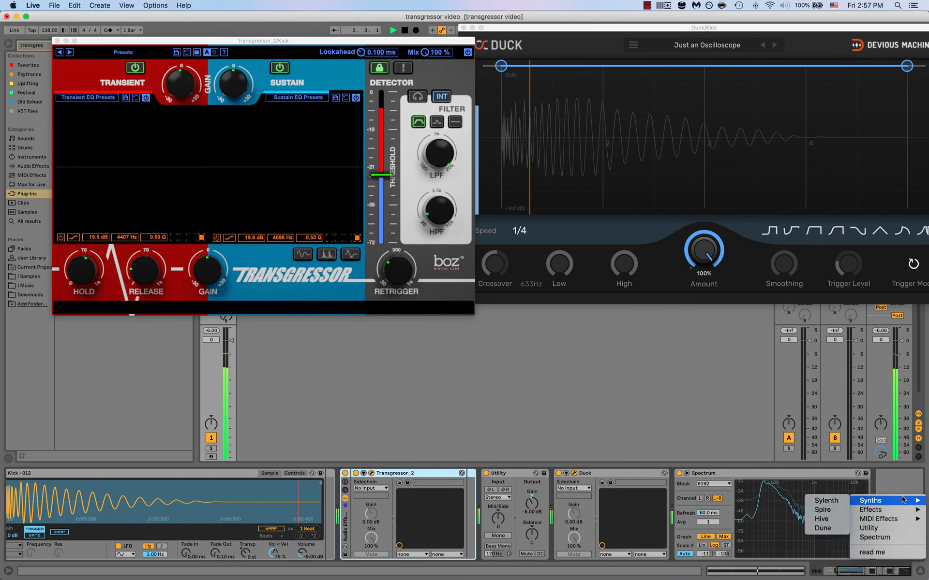
{"action": "left_click", "coordinate": [870, 528]}
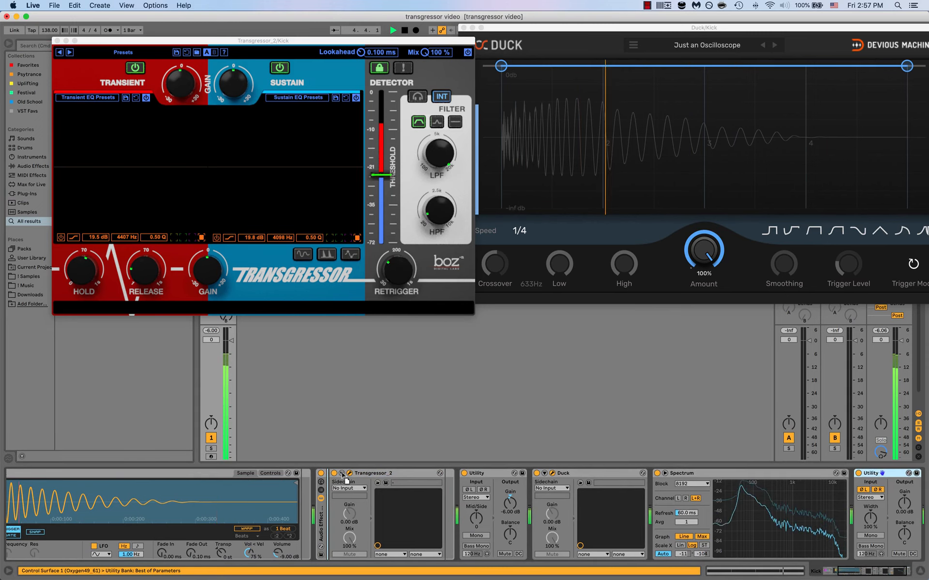
{"action": "left_click", "coordinate": [324, 490]}
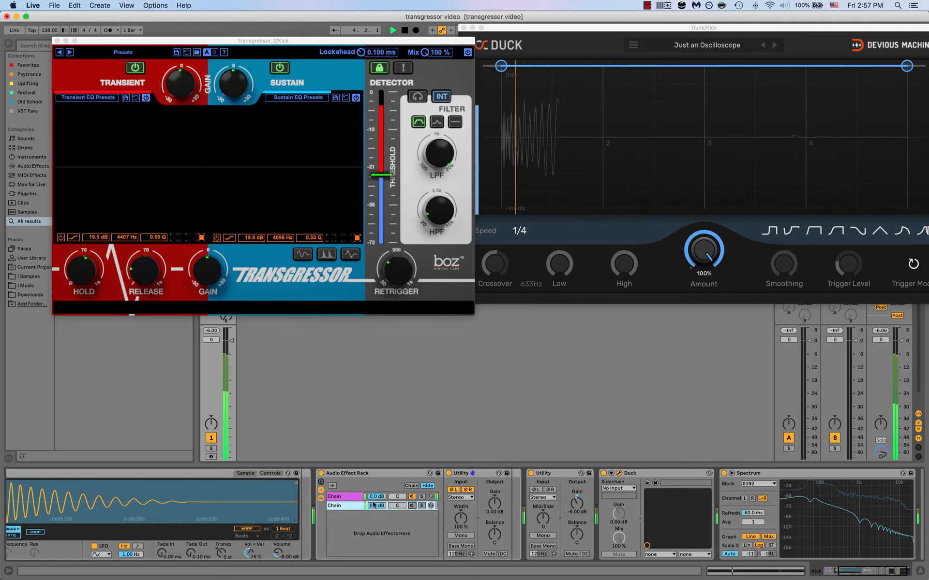
{"action": "left_click", "coordinate": [419, 507]}
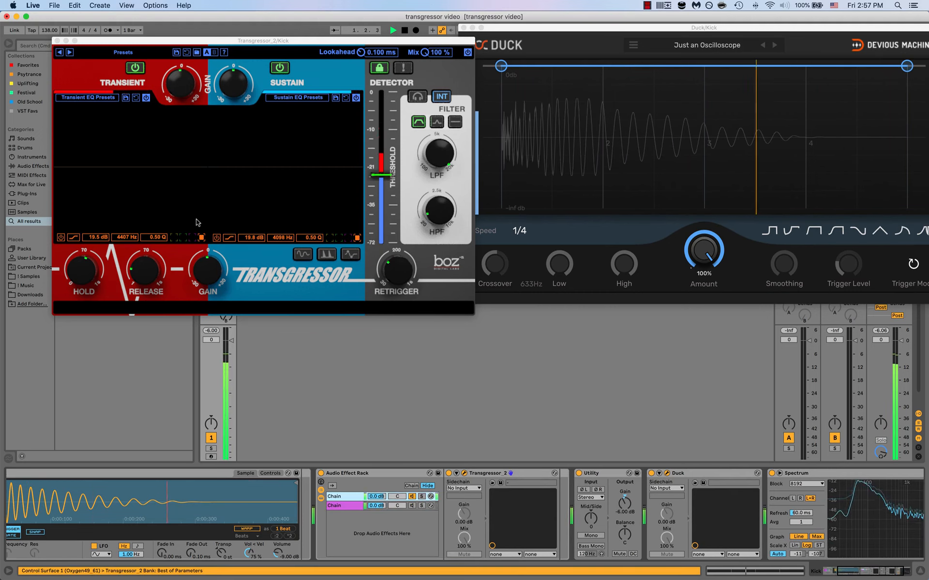
Boost Transgressor's sustain gain to about 5.8 dB, lengthen the transient release, and trim the sustain gain back slightly
{"action": "left_click", "coordinate": [232, 90]}
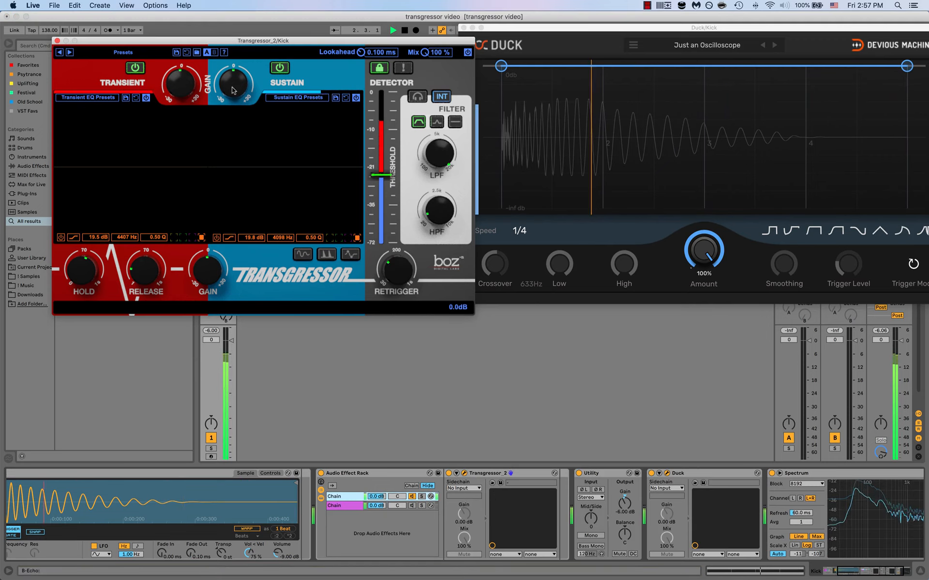
{"action": "left_click_drag", "start_coordinate": [233, 88], "coordinate": [234, 79]}
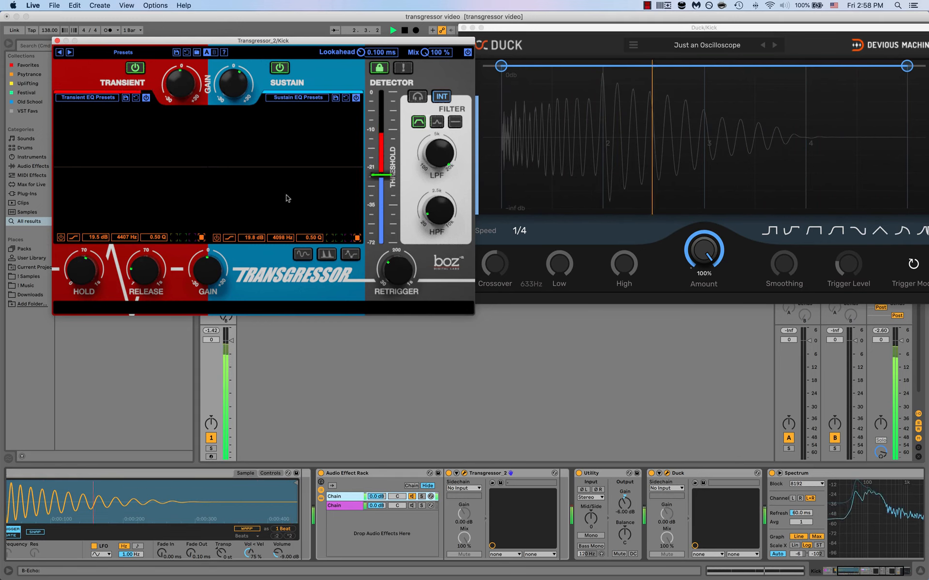
{"action": "mouse_move", "coordinate": [147, 275]}
{"action": "left_click_drag", "start_coordinate": [147, 274], "coordinate": [142, 254]}
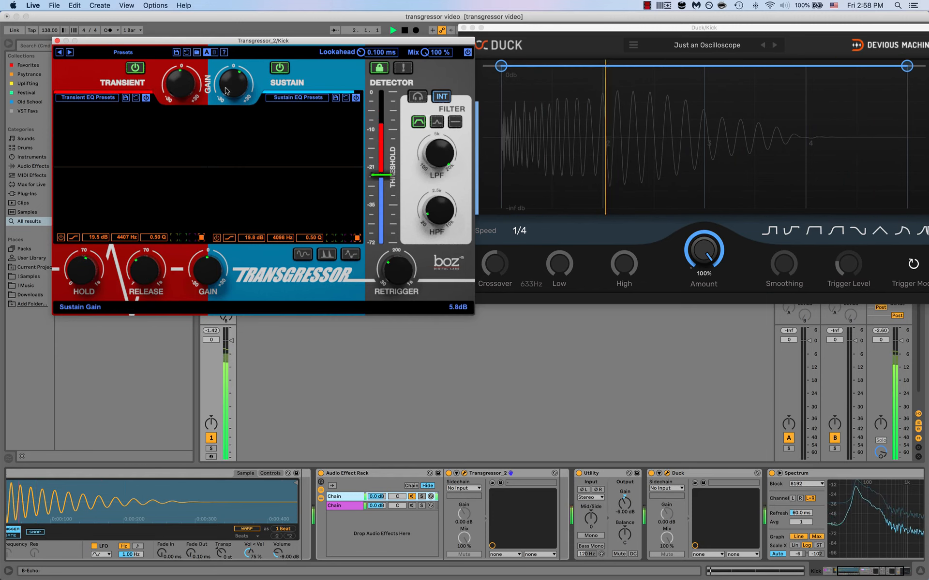
{"action": "left_click_drag", "start_coordinate": [229, 85], "coordinate": [229, 87]}
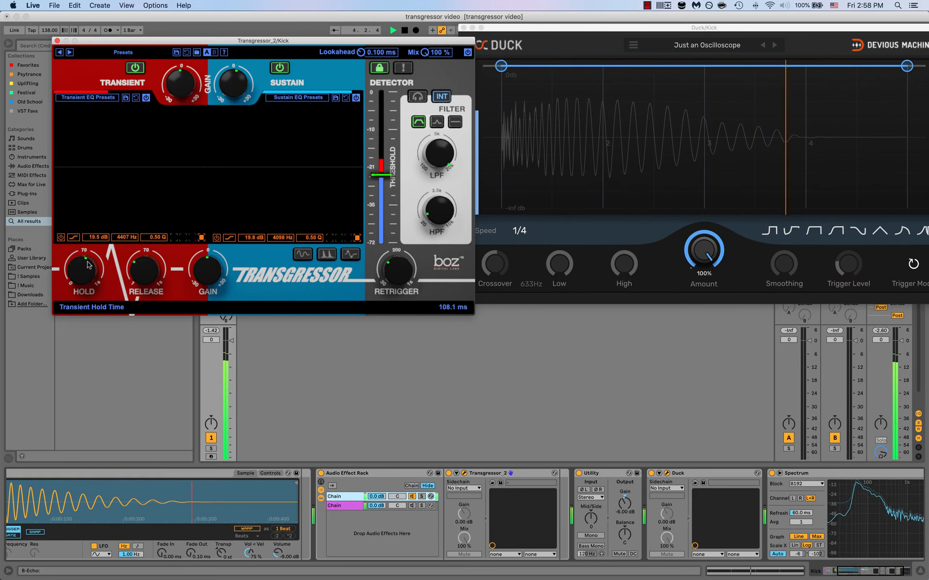
{"action": "scroll", "coordinate": [146, 278], "scroll_direction": "up", "scroll_amount": 2}
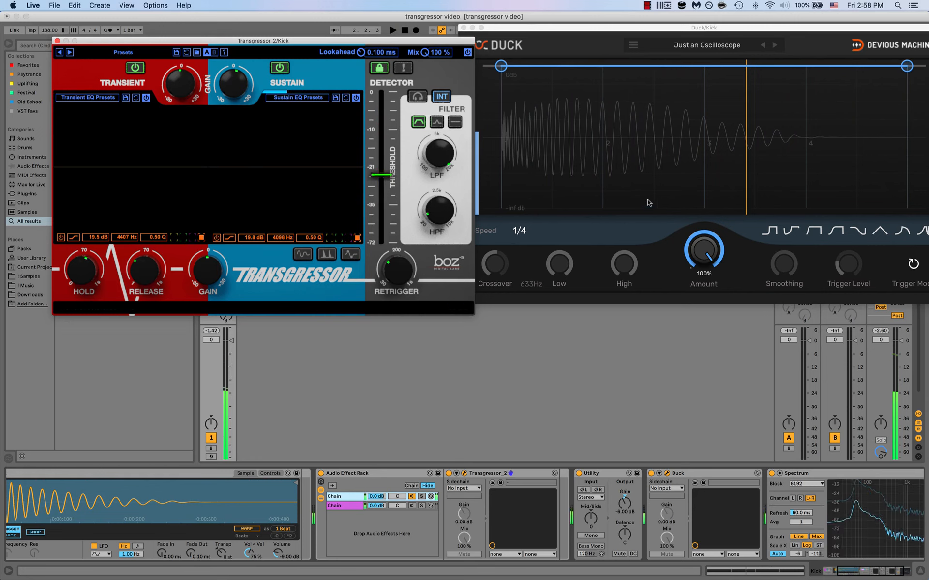
Compare the kick with and without Transgressor by repeatedly bypassing and re-enabling it, leaving it enabled
{"action": "left_click", "coordinate": [449, 476]}
{"action": "left_click", "coordinate": [449, 475]}
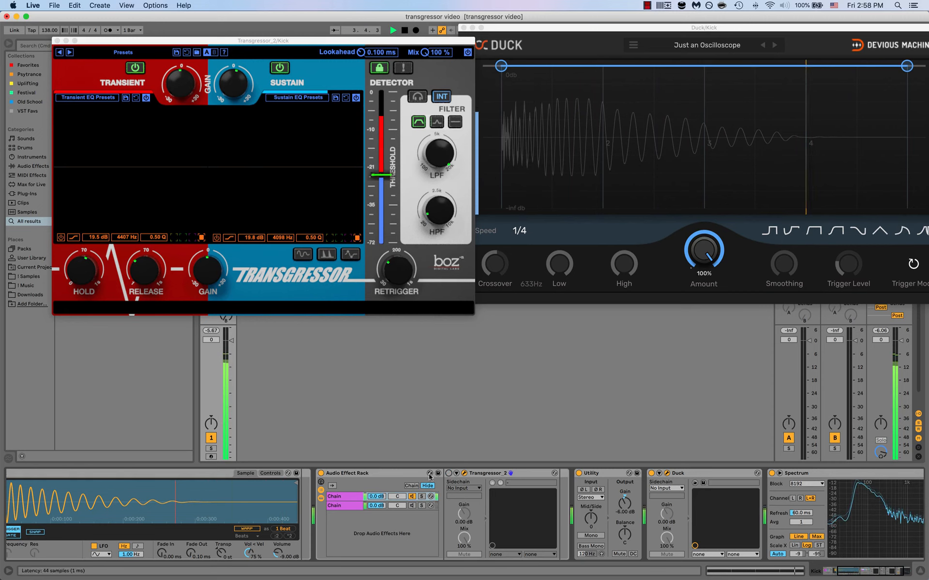
{"action": "left_click", "coordinate": [449, 473]}
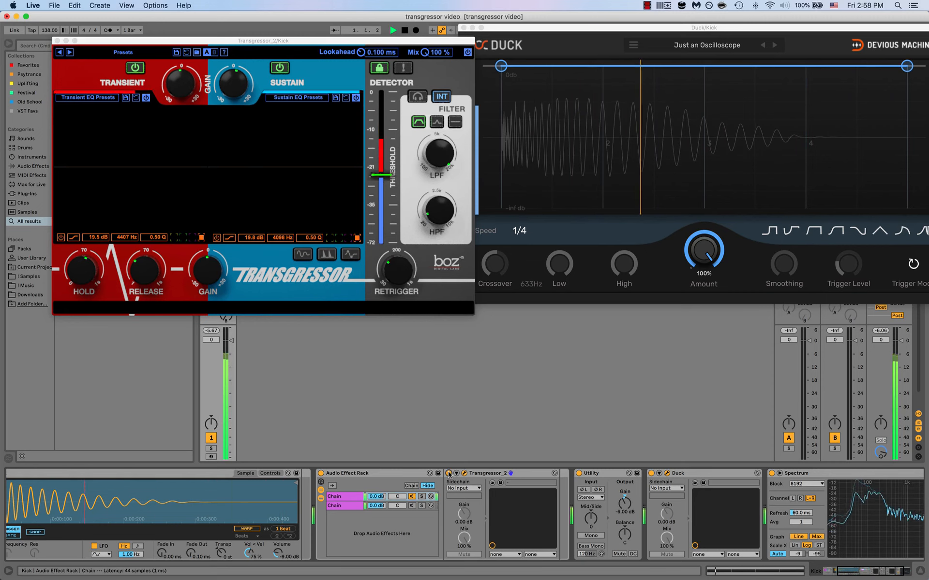
{"action": "left_click", "coordinate": [448, 475]}
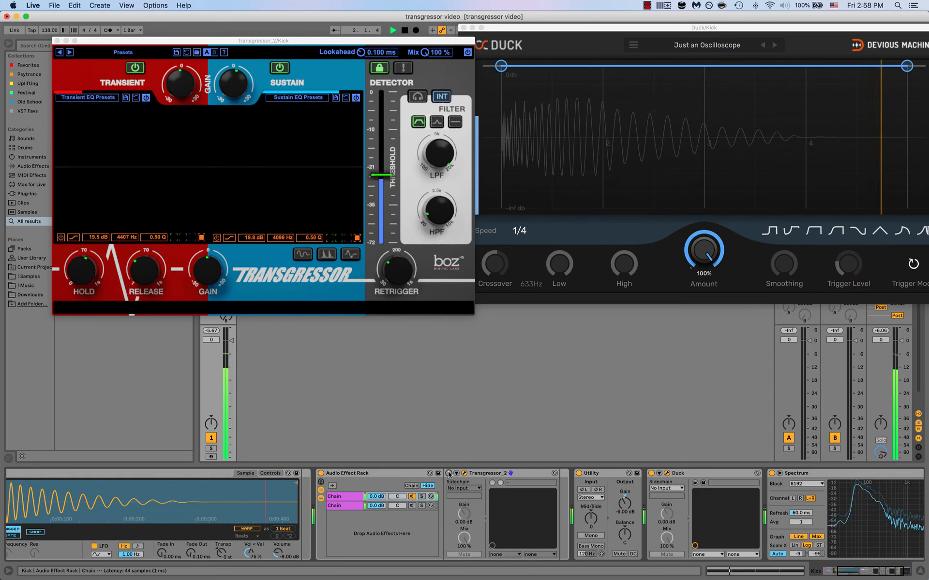
{"action": "left_click", "coordinate": [449, 475]}
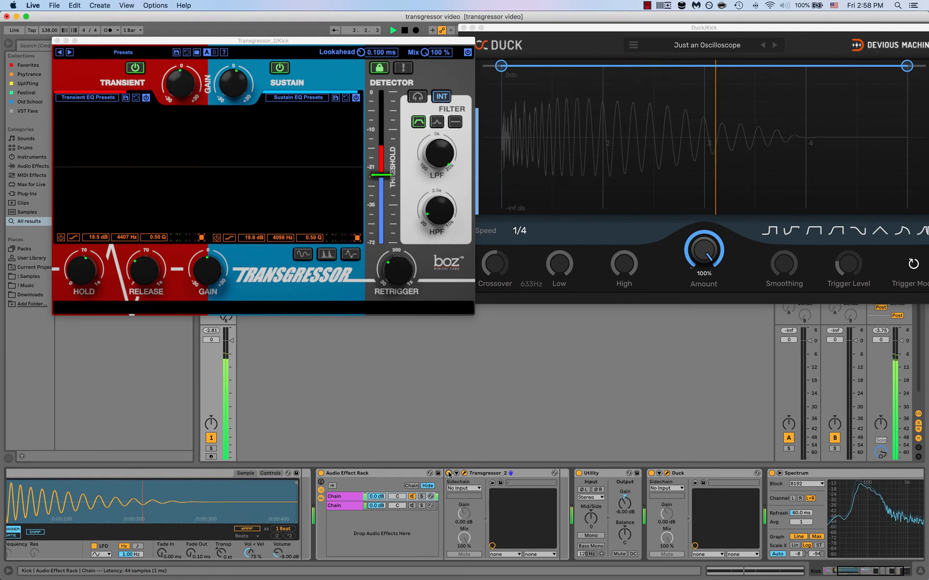
{"action": "left_click", "coordinate": [467, 52]}
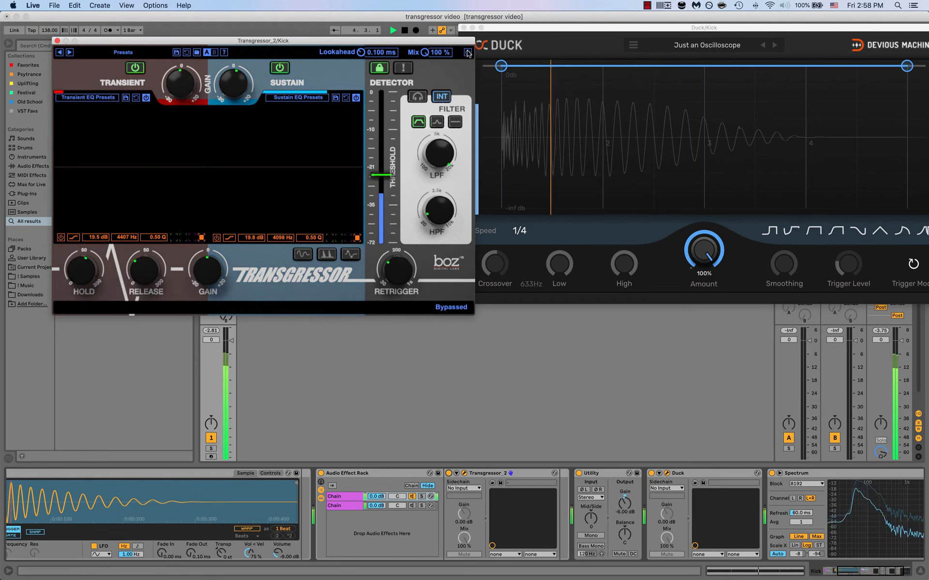
{"action": "left_click", "coordinate": [467, 52]}
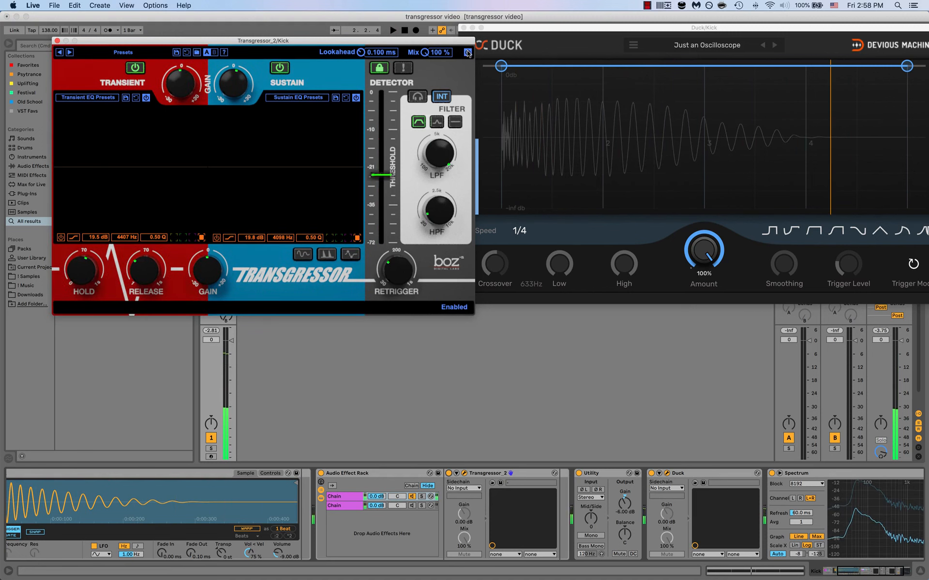
Close the Transgressor window and make the second kick chain, ATE2 Kick - 012, the active one in the Instrument Rack
{"action": "left_click", "coordinate": [57, 41]}
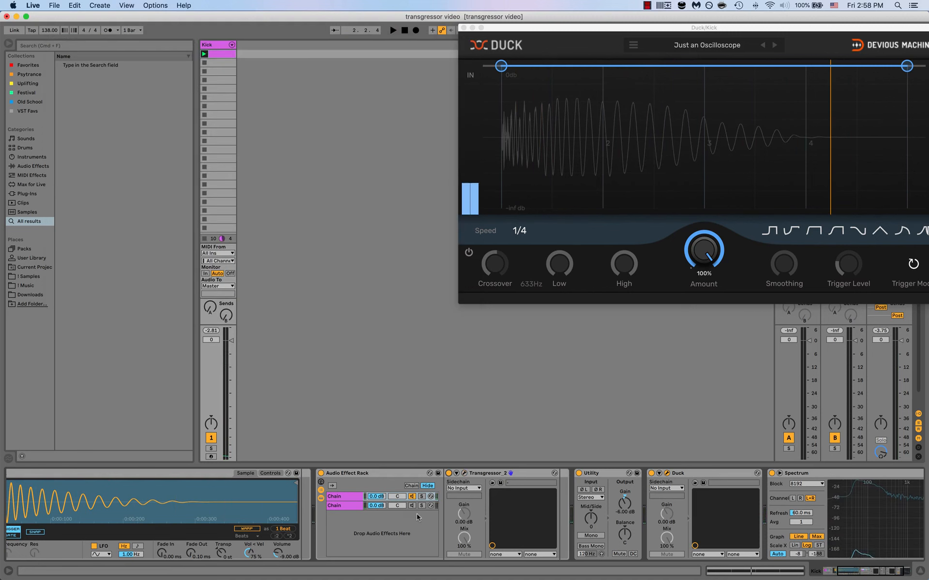
{"action": "scroll", "coordinate": [417, 518], "scroll_direction": "left", "scroll_amount": 5}
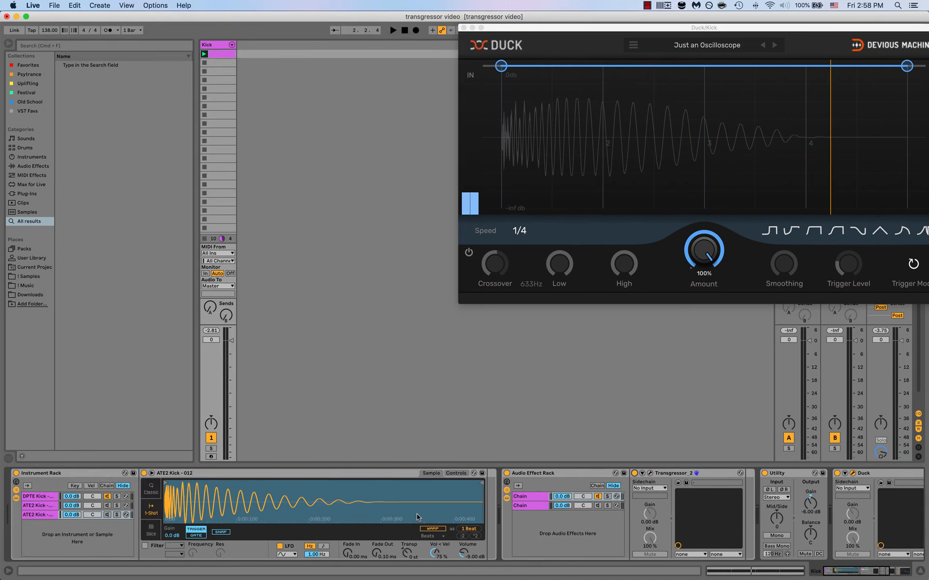
{"action": "left_click", "coordinate": [117, 505]}
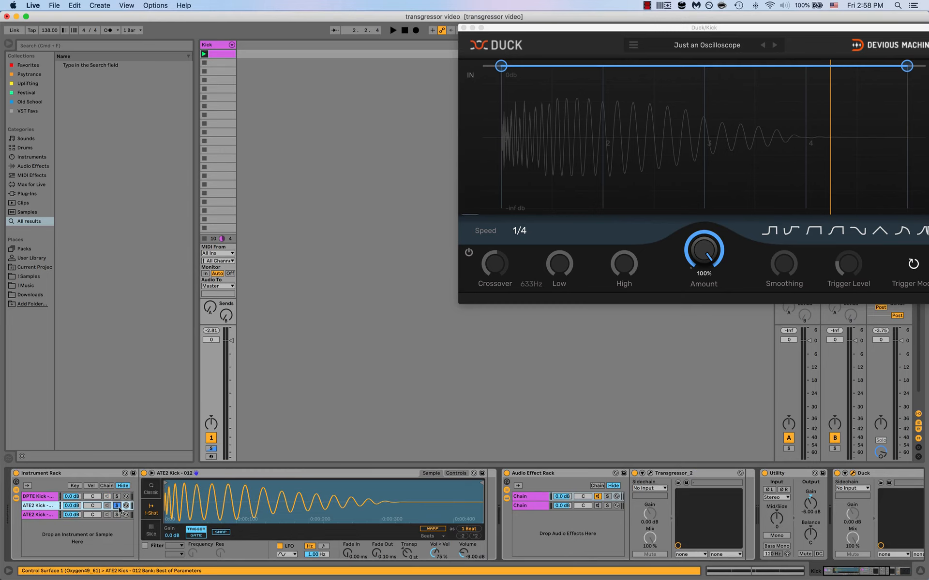
{"action": "left_click", "coordinate": [109, 498]}
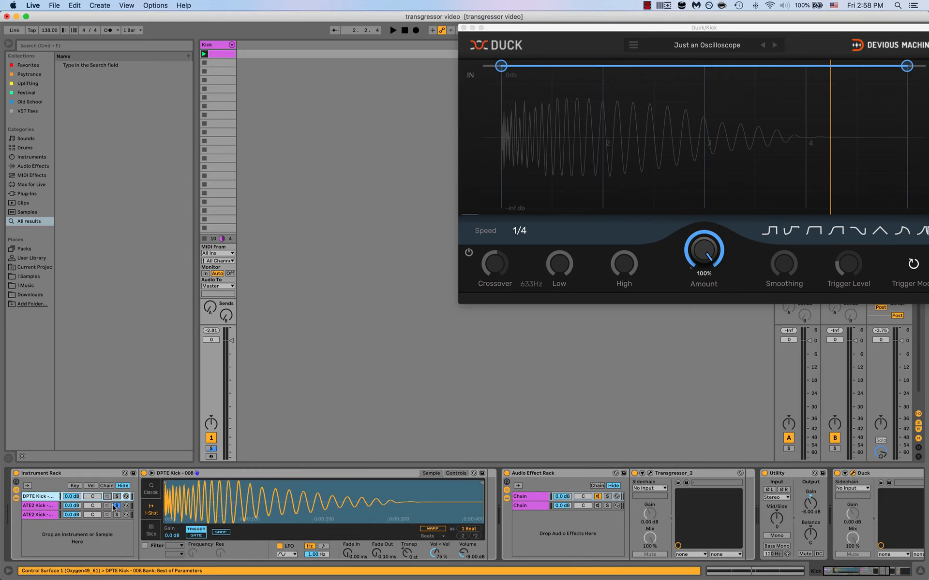
{"action": "left_click", "coordinate": [116, 506]}
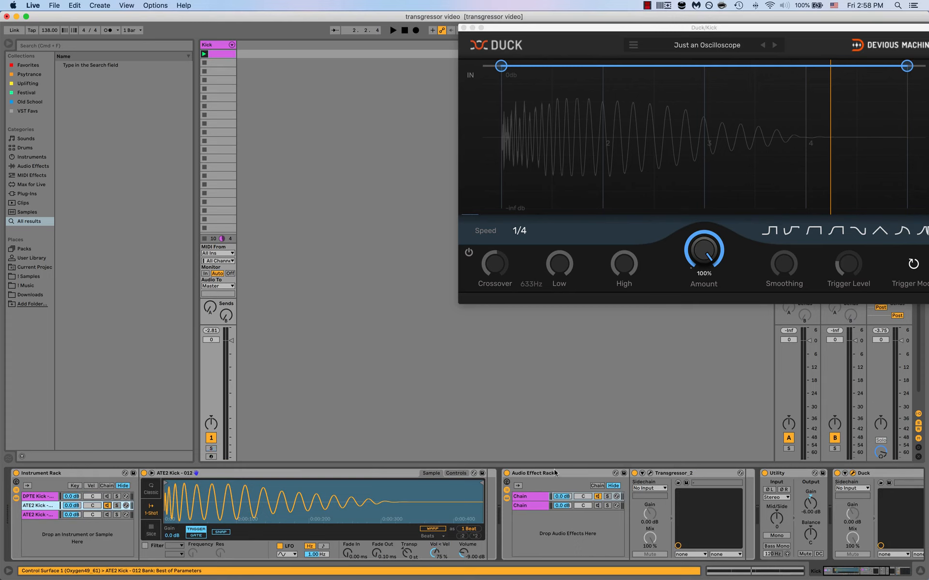
Reopen Transgressor, reset the sustain gain, bring the transient hold time down to 0.0 ms, and move the window clear of Duck
{"action": "left_click", "coordinate": [645, 475]}
{"action": "left_click", "coordinate": [649, 473]}
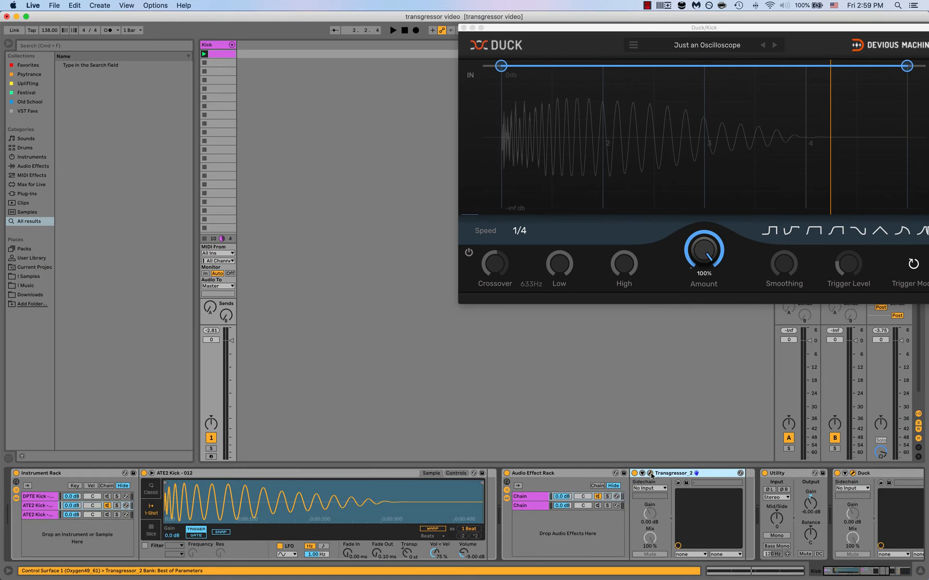
{"action": "left_click", "coordinate": [236, 82]}
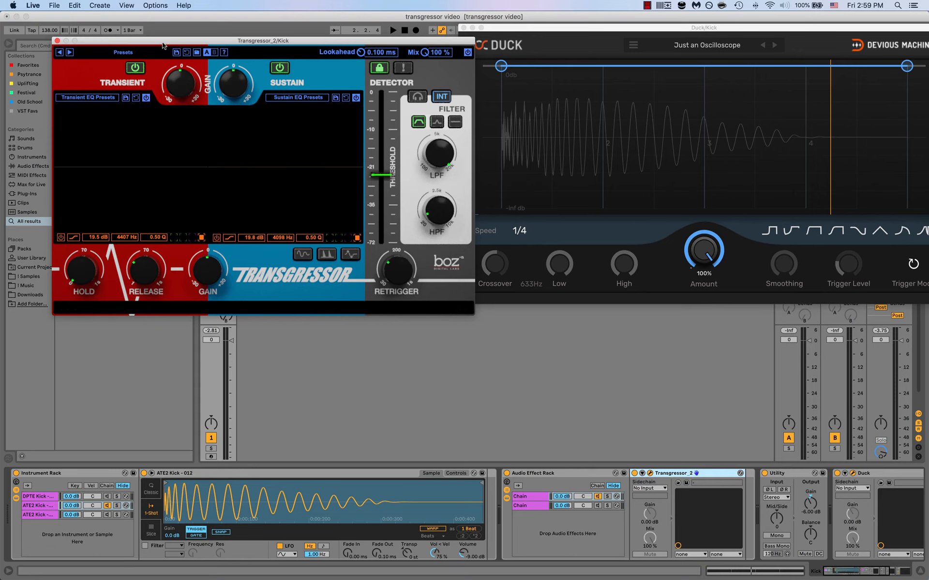
{"action": "left_click_drag", "start_coordinate": [162, 43], "coordinate": [134, 72]}
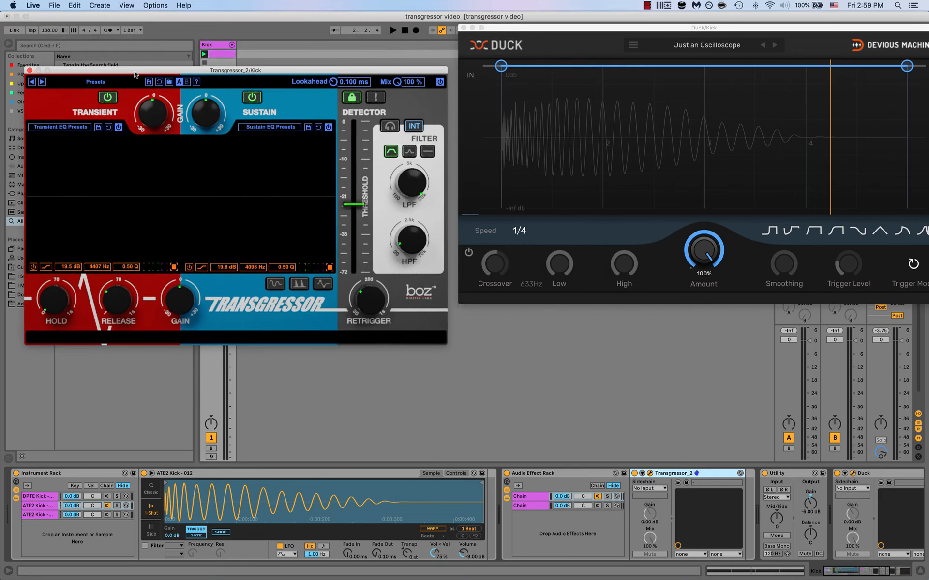
Play the kick with only Transgressor's transient section on and set the transient hold time to about 2.8 ms
{"action": "key", "text": "space"}
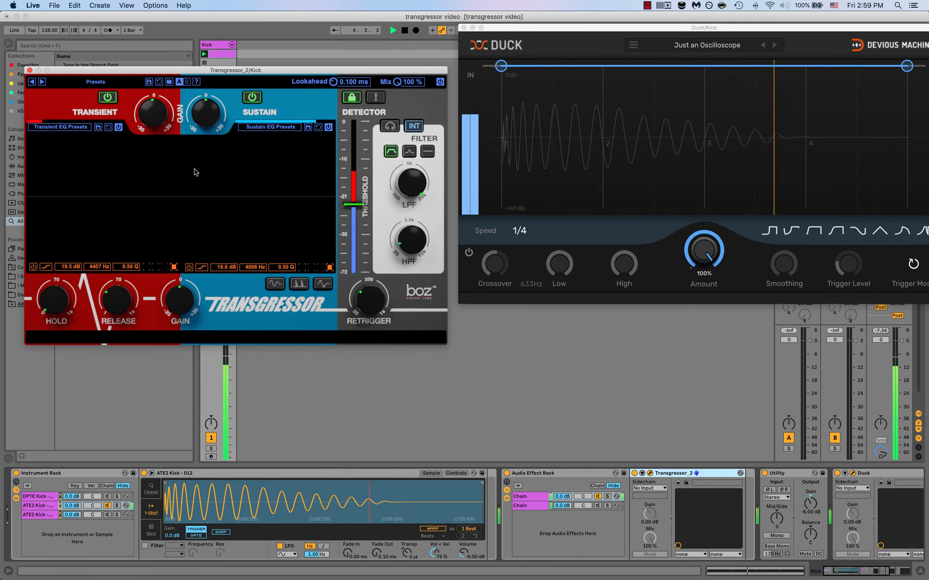
{"action": "left_click", "coordinate": [251, 97]}
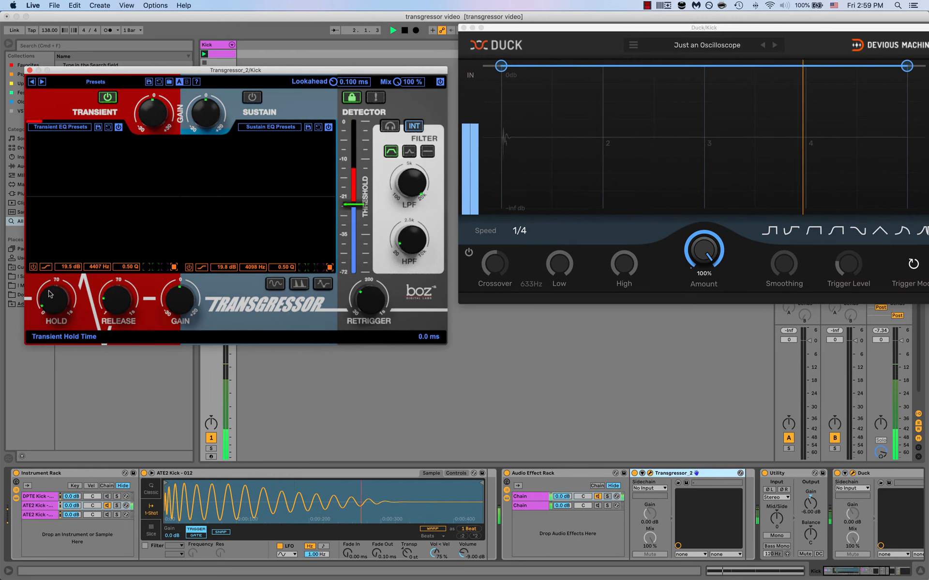
{"action": "left_click_drag", "start_coordinate": [50, 289], "coordinate": [49, 271]}
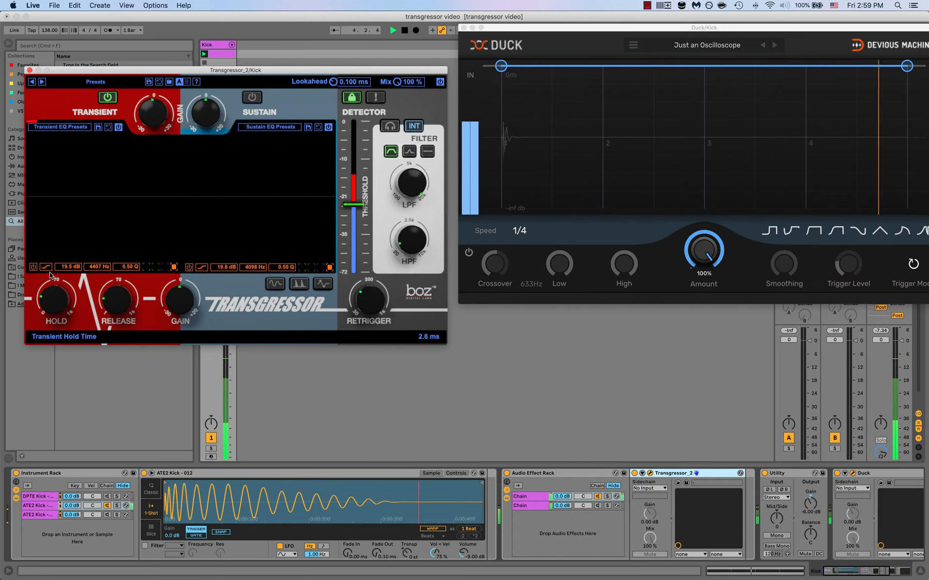
Switch the sustain section back on and raise the transient gain to emphasise the kick's click
{"action": "left_click", "coordinate": [251, 96]}
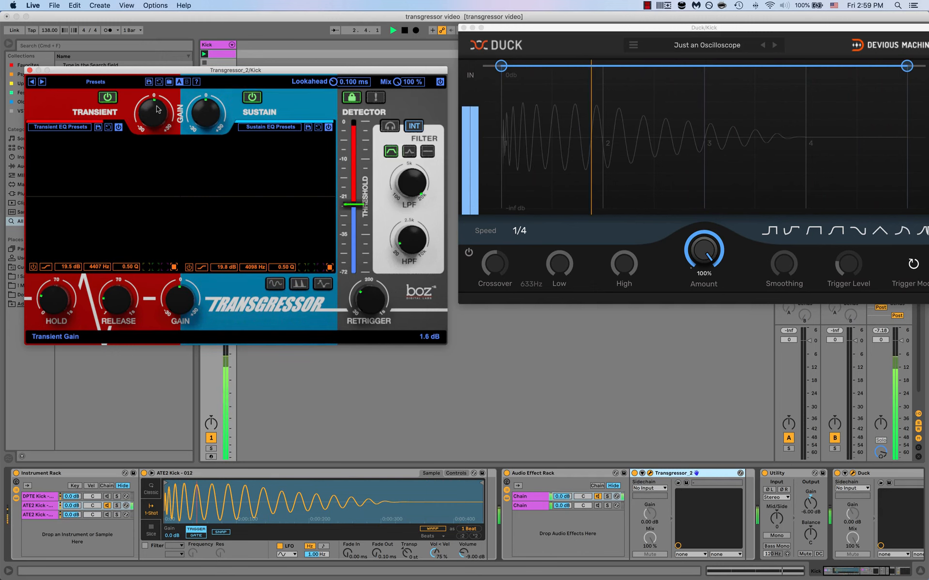
{"action": "left_click_drag", "start_coordinate": [156, 109], "coordinate": [155, 99]}
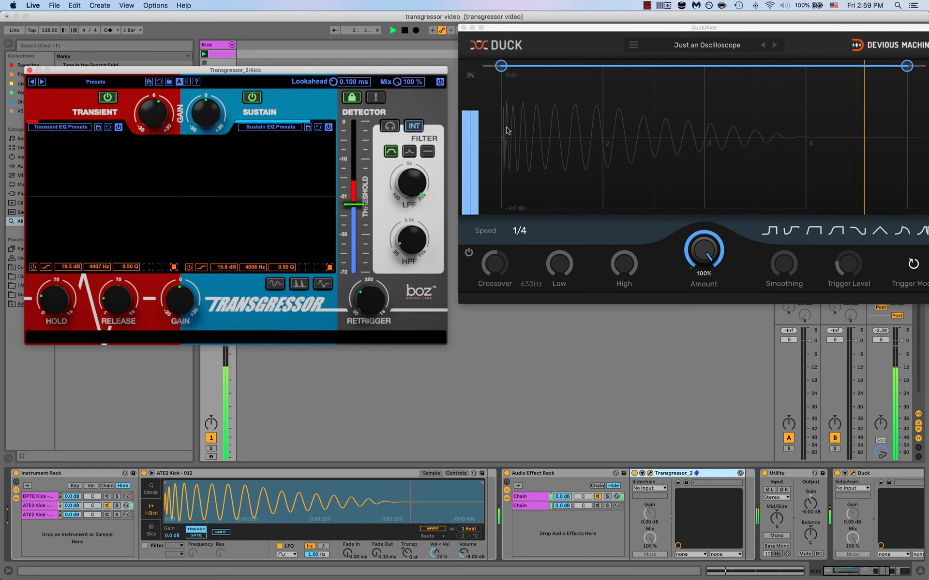
Compare the boosted transient with the dry kick by bypassing and re-enabling Transgressor twice, and stop playback
{"action": "left_click", "coordinate": [439, 83]}
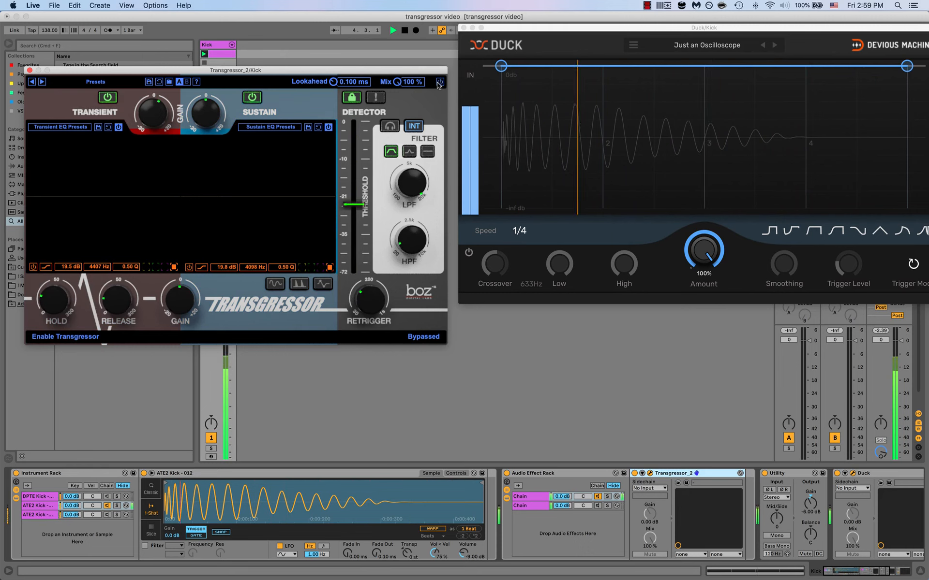
{"action": "left_click", "coordinate": [439, 82]}
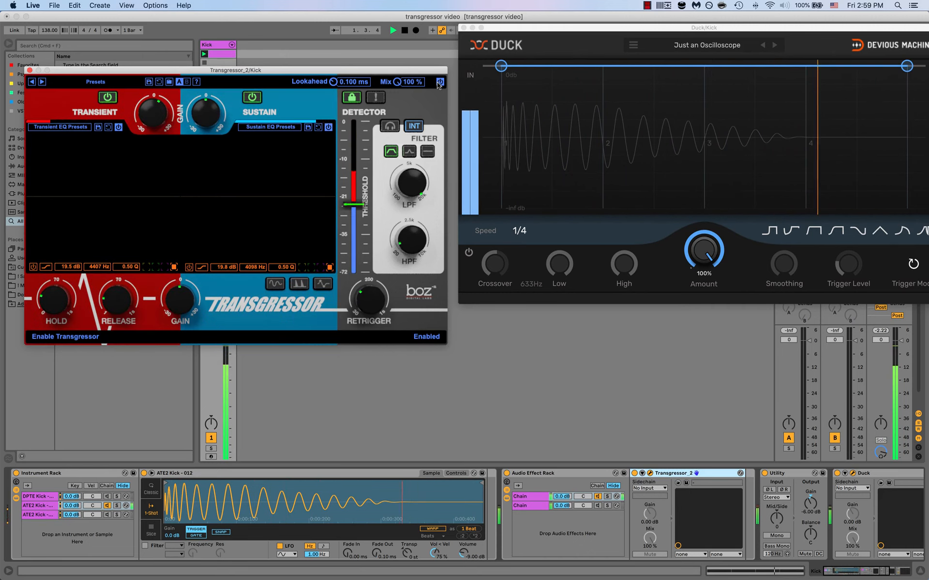
{"action": "left_click", "coordinate": [439, 82]}
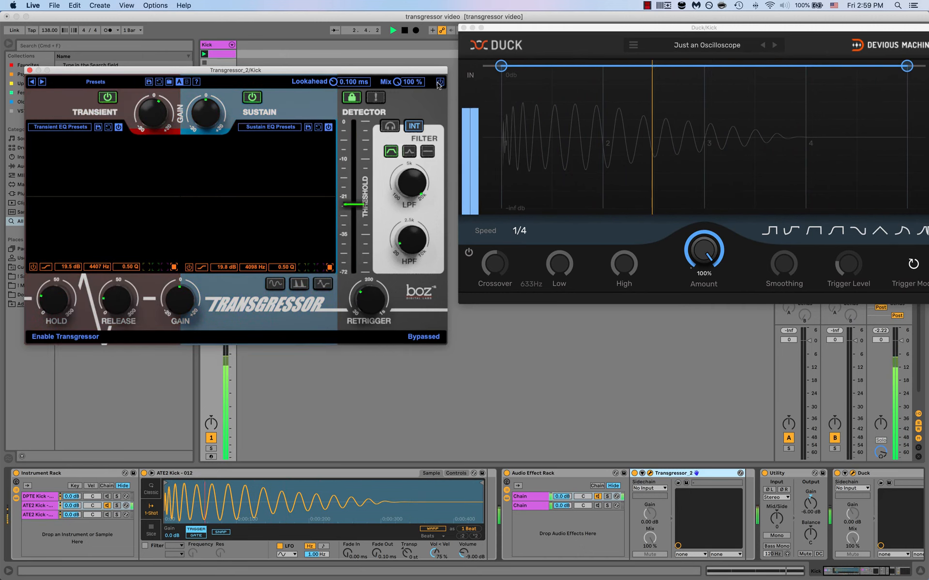
{"action": "left_click", "coordinate": [439, 83]}
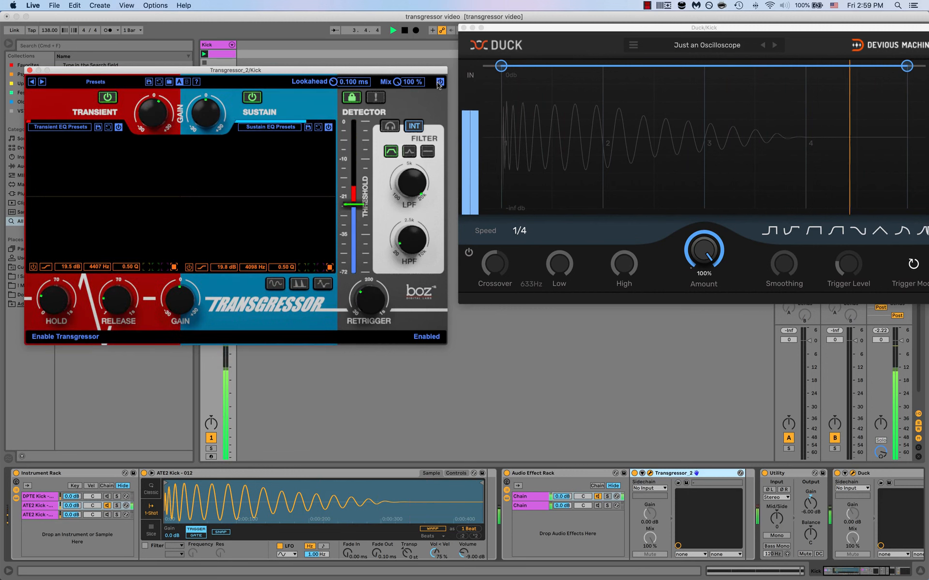
{"action": "key", "text": "space"}
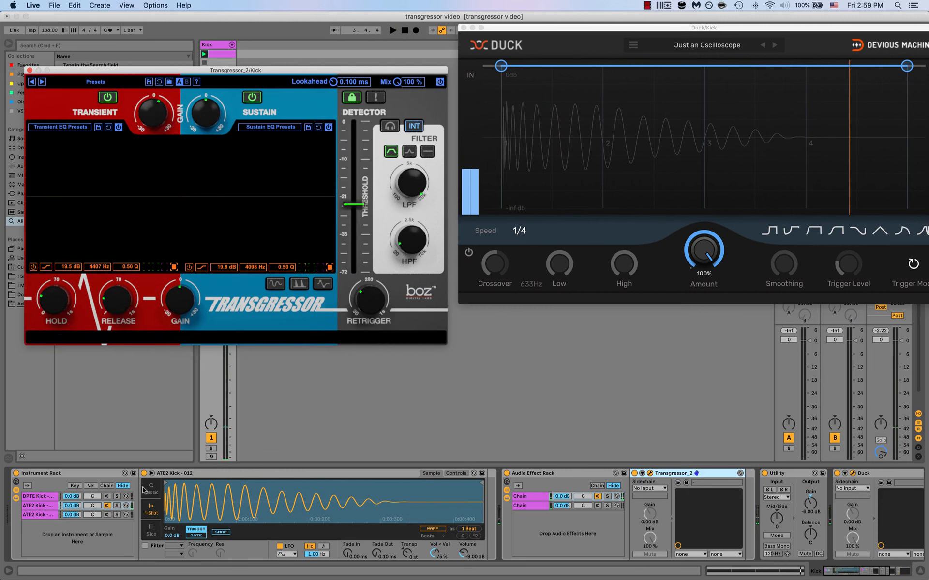
Switch the instrument rack from the second kick to the third and reset Transgressor's transient gain to 0.0 dB and hold time to 0.0 ms
{"action": "left_click", "coordinate": [106, 507]}
{"action": "left_click", "coordinate": [107, 516]}
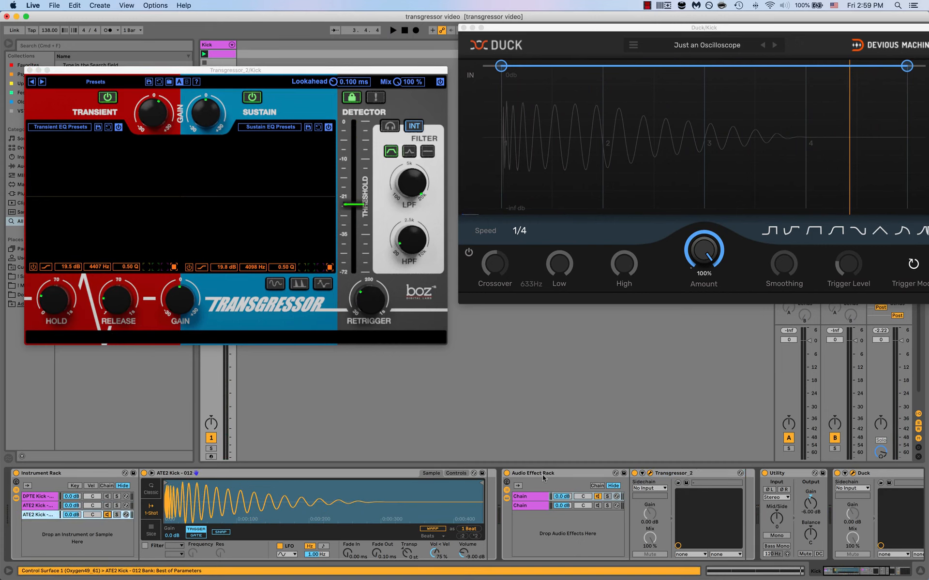
{"action": "left_click", "coordinate": [122, 320]}
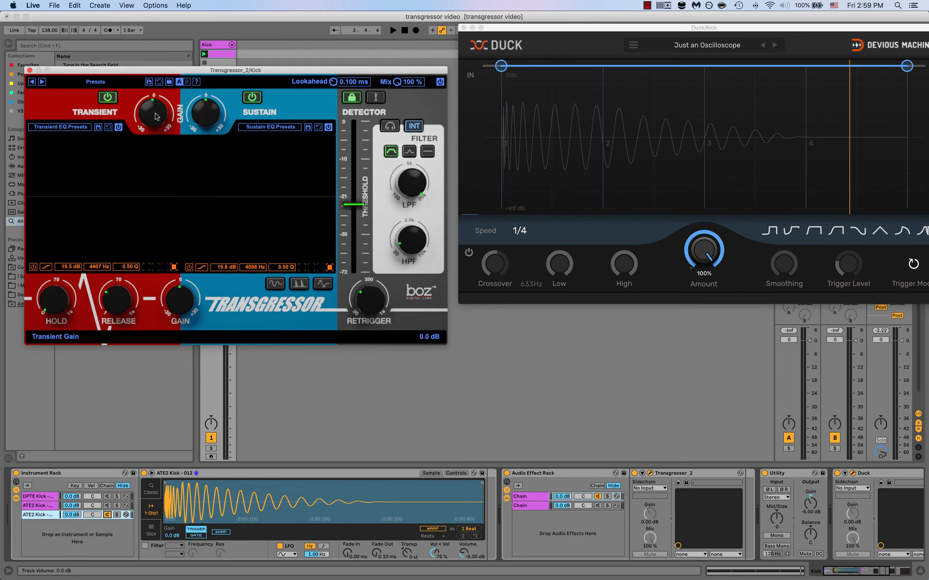
Play the third kick through the neutral Transgressor settings and examine the start of its waveform in Duck, stopping playback between passes
{"action": "key", "text": "space"}
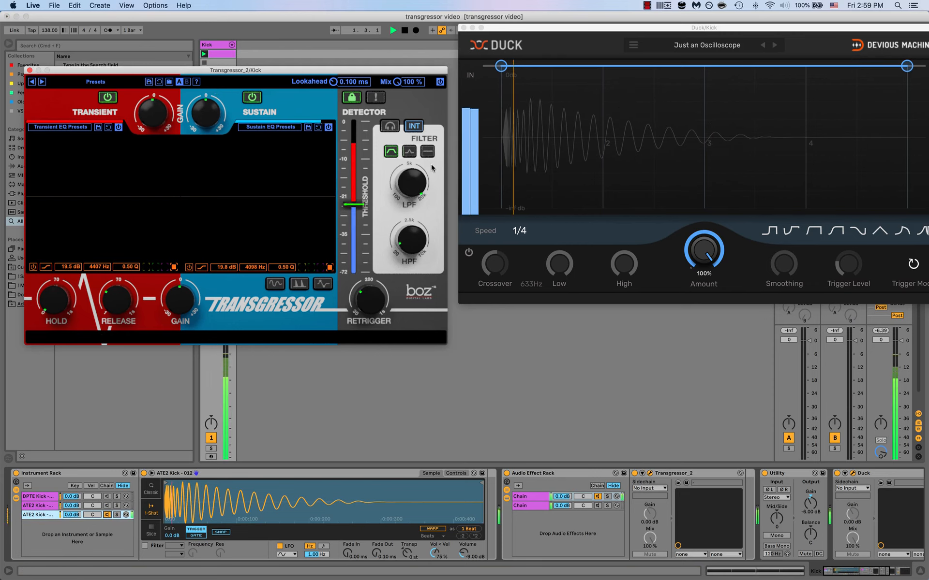
{"action": "key", "text": "space"}
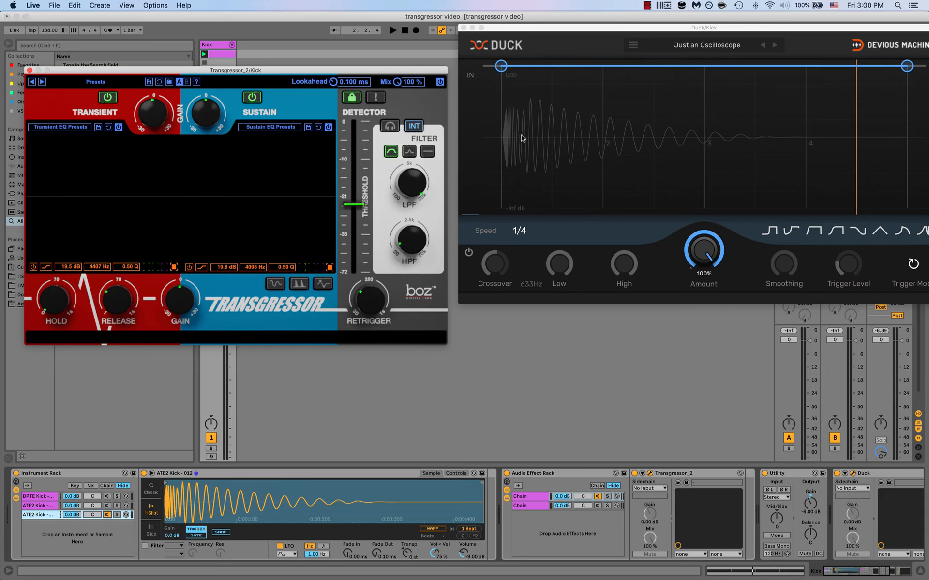
{"action": "key", "text": "space"}
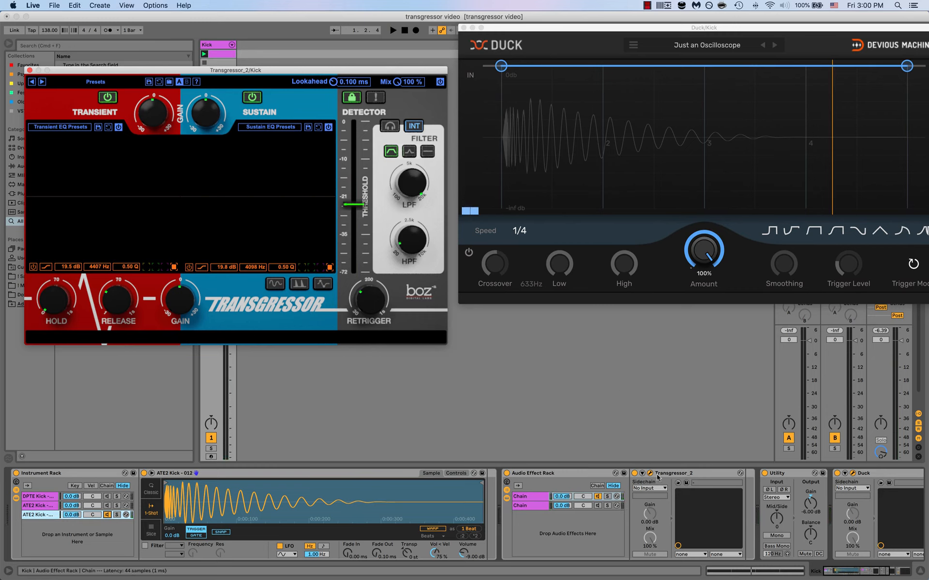
{"action": "left_click", "coordinate": [675, 477]}
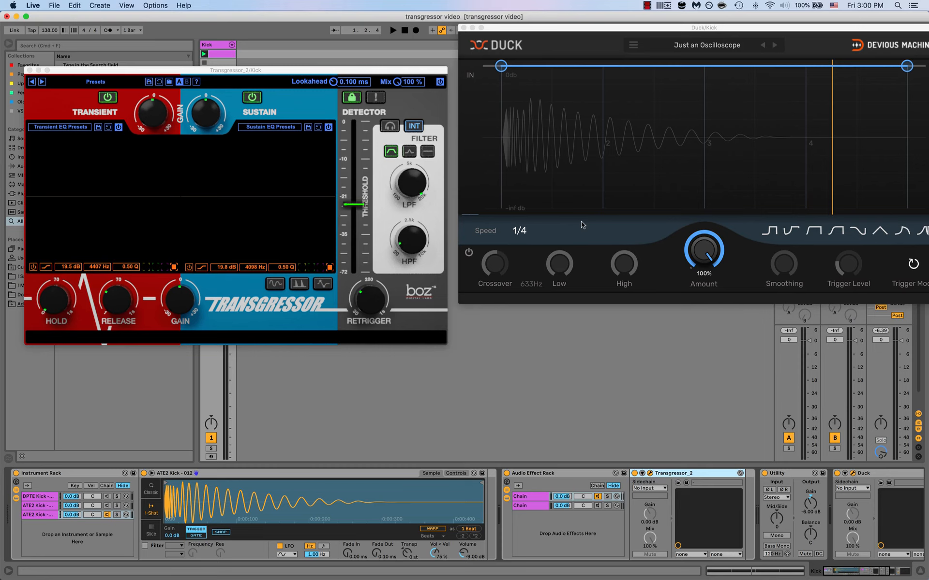
Play the kick with only the transient section on, set the transient hold time to about 20.1 ms, and shorten the release slightly
{"action": "key", "text": "space"}
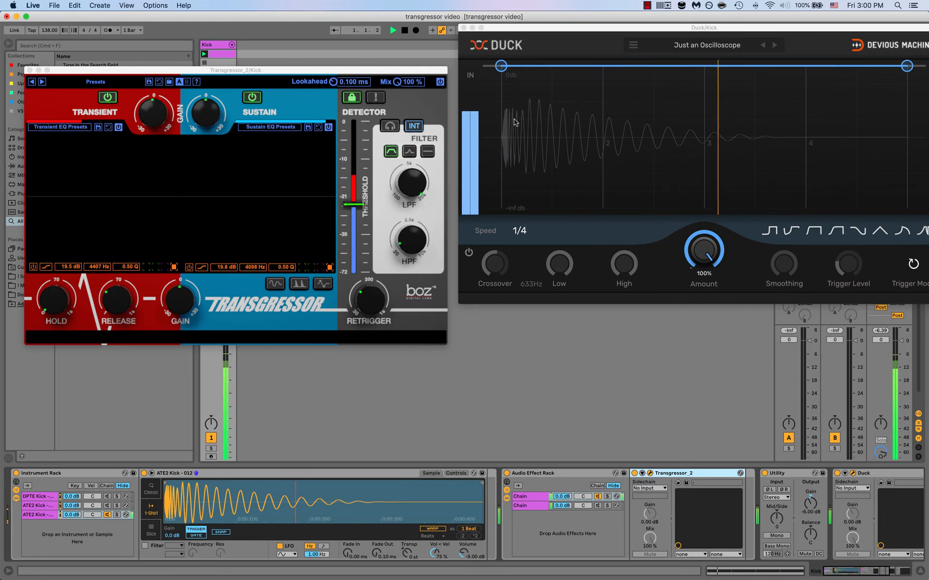
{"action": "left_click", "coordinate": [255, 97]}
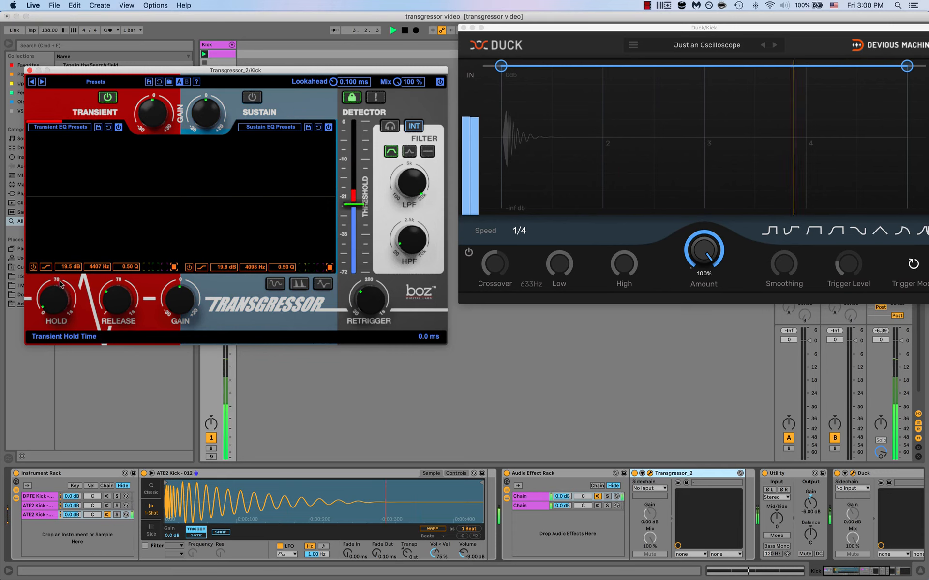
{"action": "left_click_drag", "start_coordinate": [53, 301], "coordinate": [52, 259]}
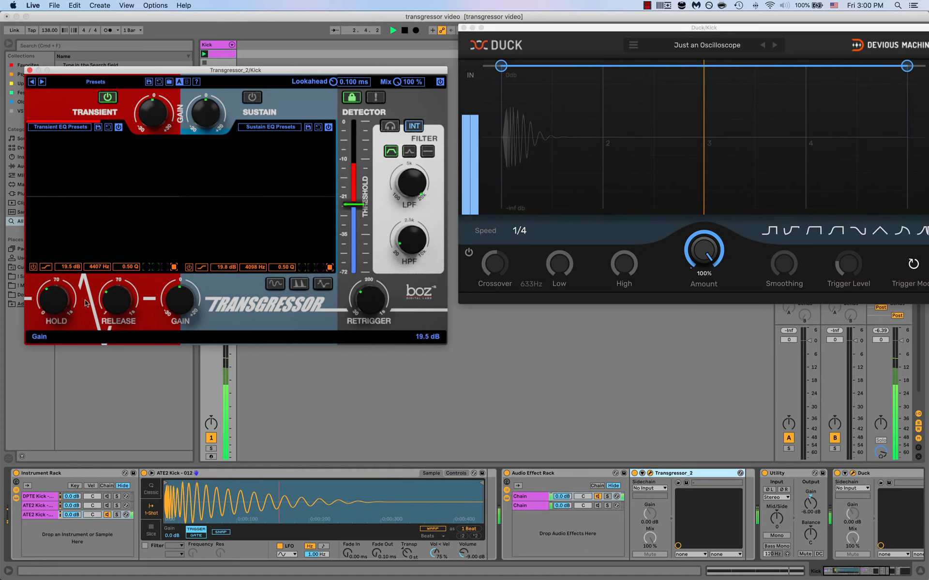
{"action": "left_click_drag", "start_coordinate": [117, 317], "coordinate": [119, 323]}
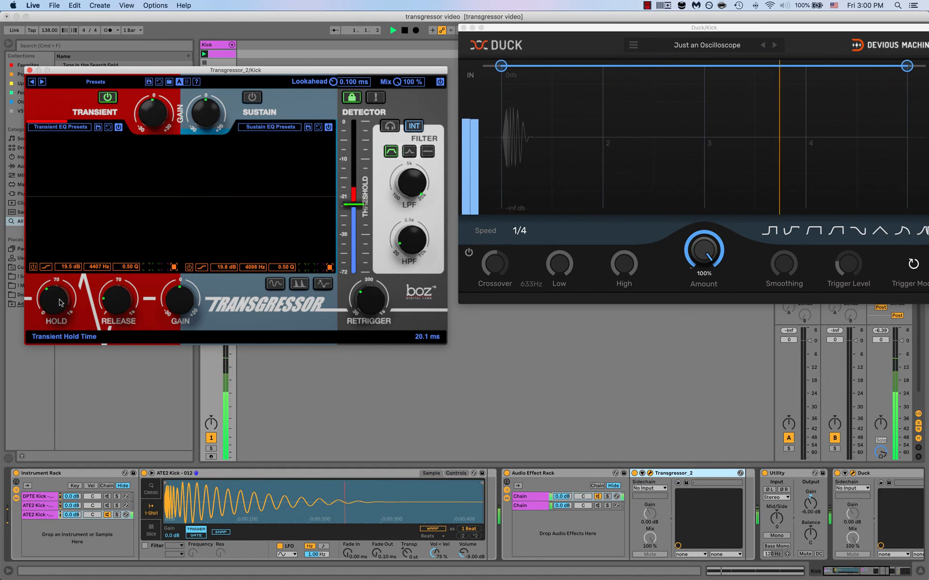
{"action": "left_click_drag", "start_coordinate": [59, 302], "coordinate": [59, 302]}
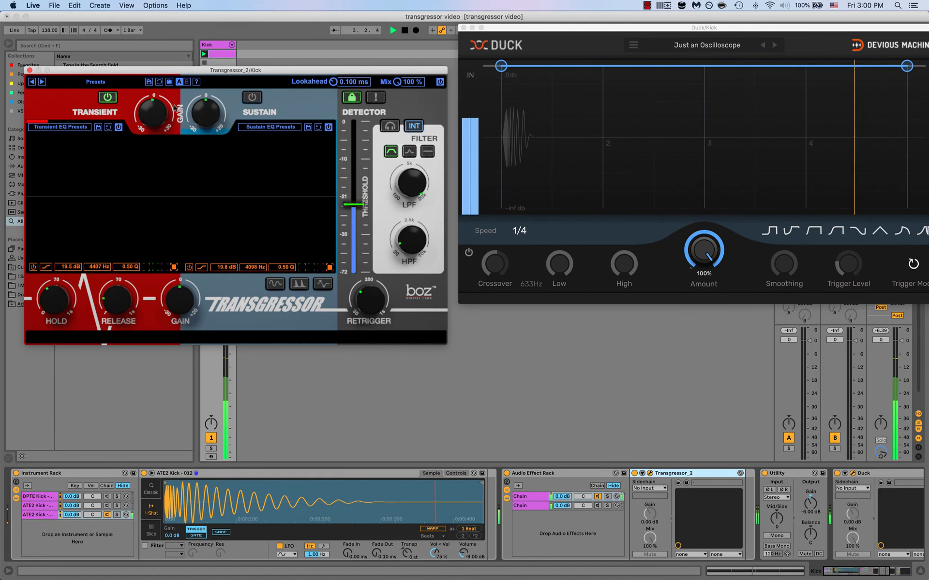
With the sustain section back on, raise the transient gain slightly and compare against the dry kick by bypassing Transgressor twice, stopping playback at the end
{"action": "left_click", "coordinate": [252, 97]}
{"action": "left_click_drag", "start_coordinate": [153, 119], "coordinate": [154, 110]}
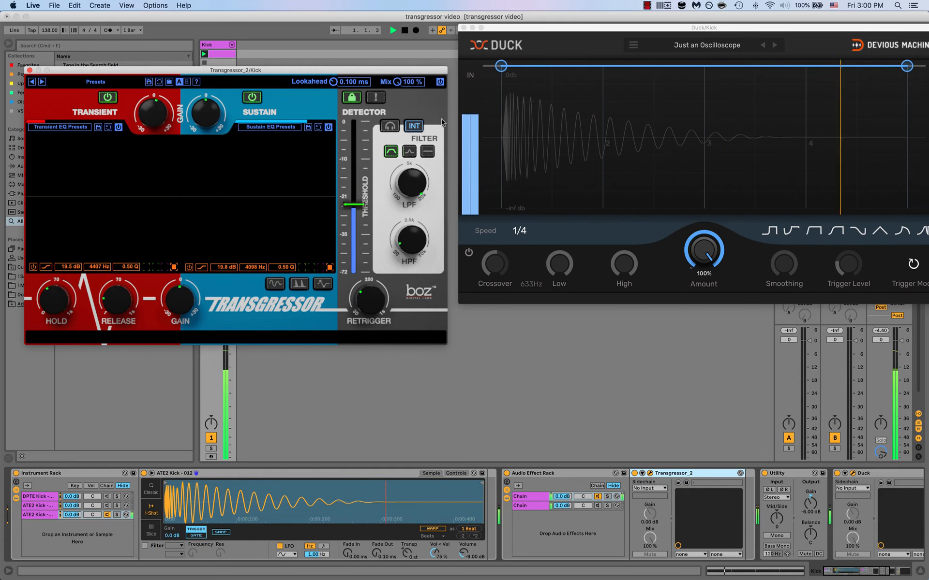
{"action": "left_click", "coordinate": [440, 82]}
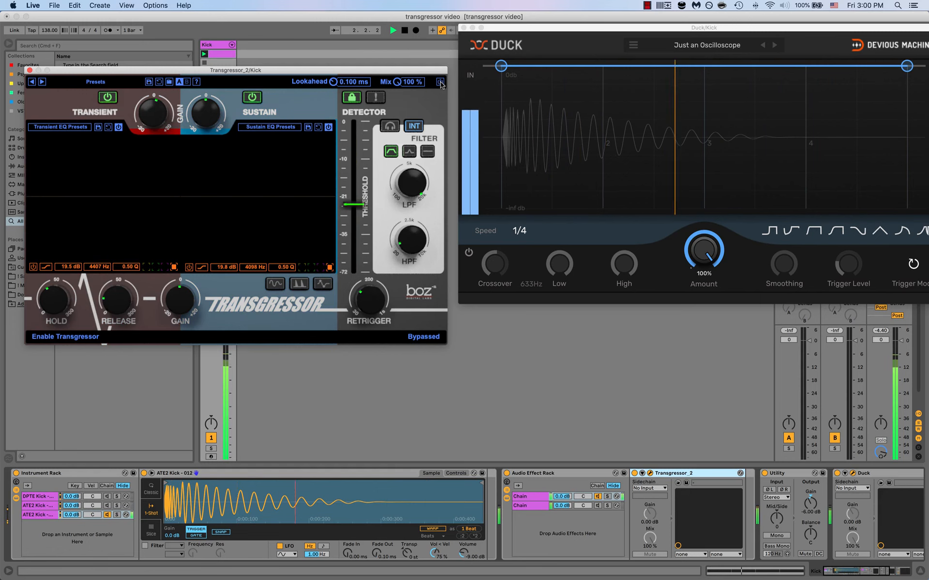
{"action": "left_click", "coordinate": [440, 82]}
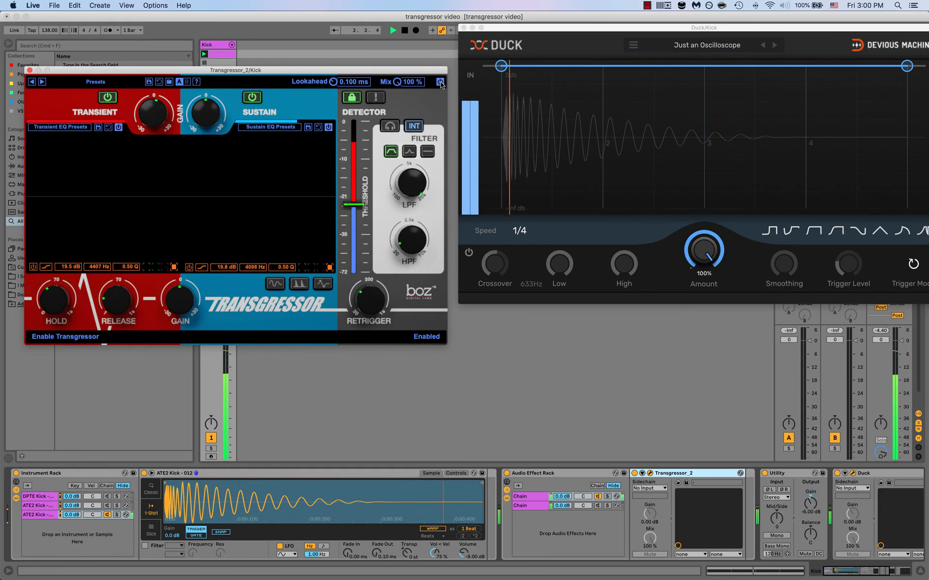
{"action": "left_click", "coordinate": [440, 82]}
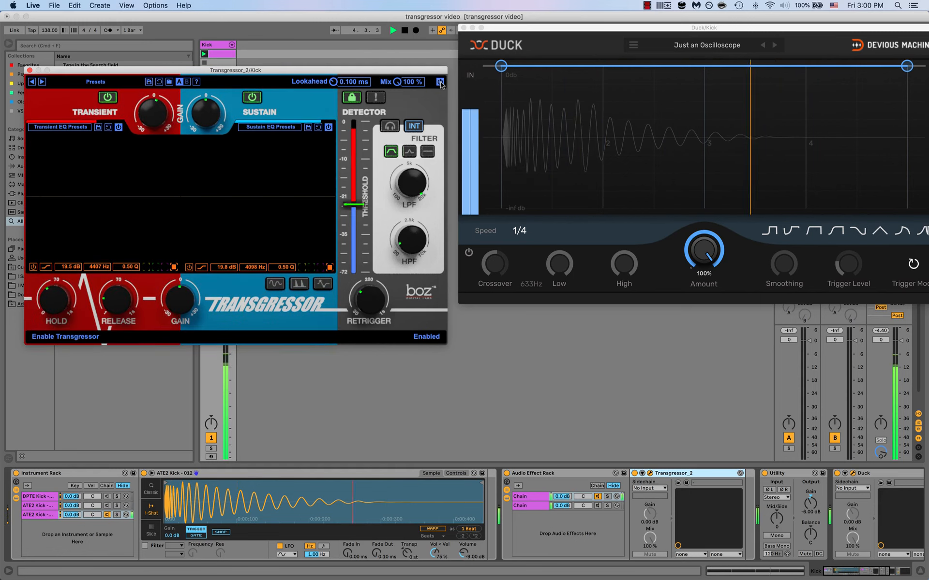
{"action": "left_click", "coordinate": [440, 82]}
{"action": "key", "text": "space"}
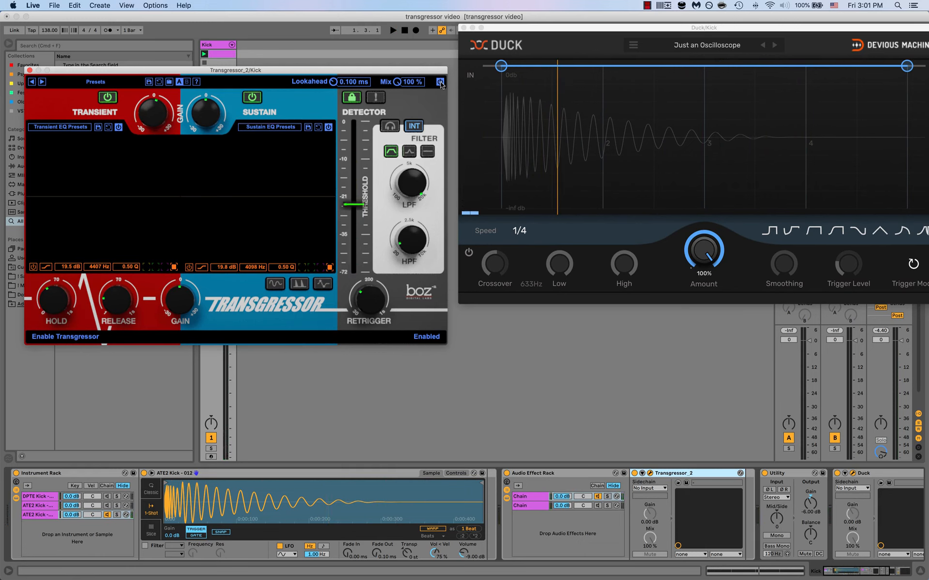
Search the browser for "neutron vst" and insert Neutron 3 Transient Shaper on the kick track ahead of Transgressor, with Transgressor switched off
{"action": "left_click_drag", "start_coordinate": [317, 74], "coordinate": [331, 31]}
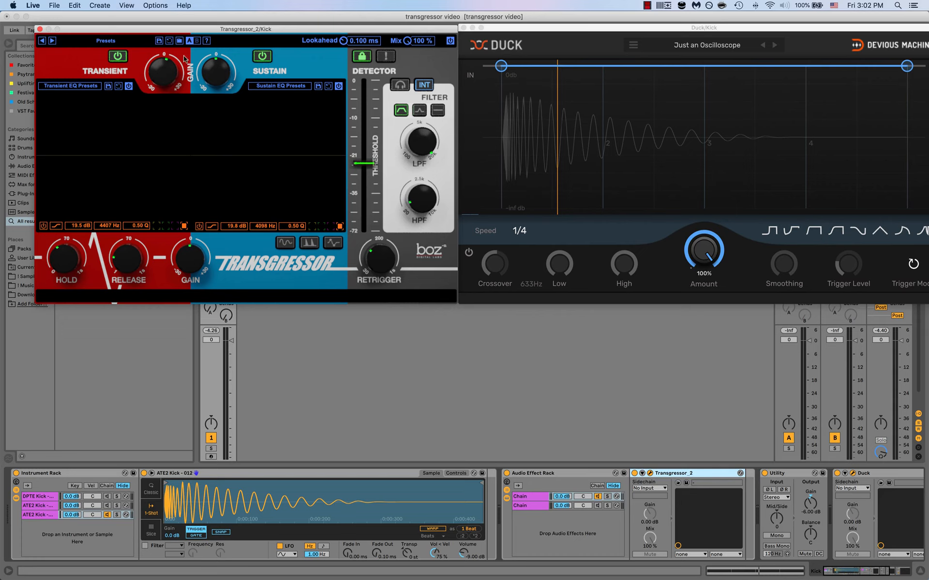
{"action": "left_click_drag", "start_coordinate": [184, 29], "coordinate": [282, 57]}
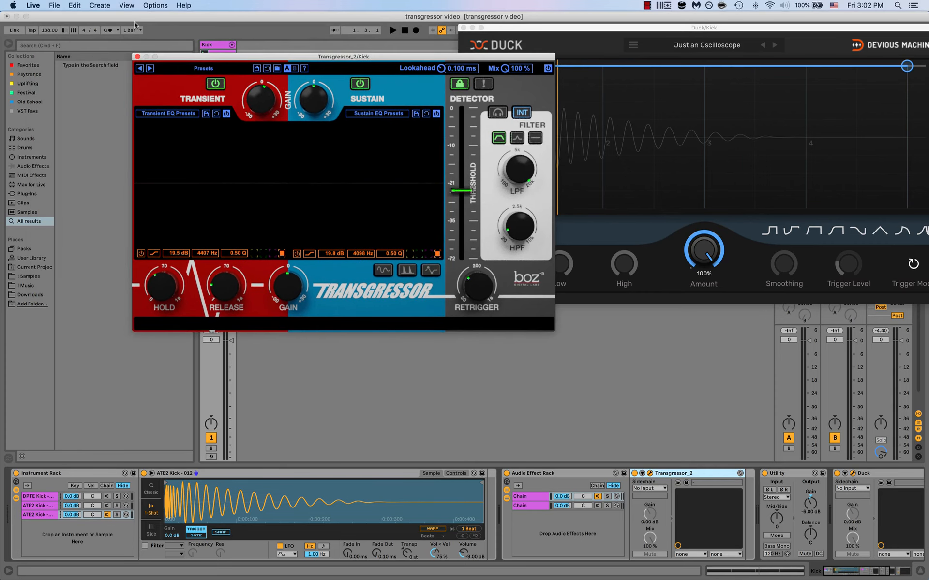
{"action": "left_click", "coordinate": [88, 45]}
{"action": "type", "text": "ne"}
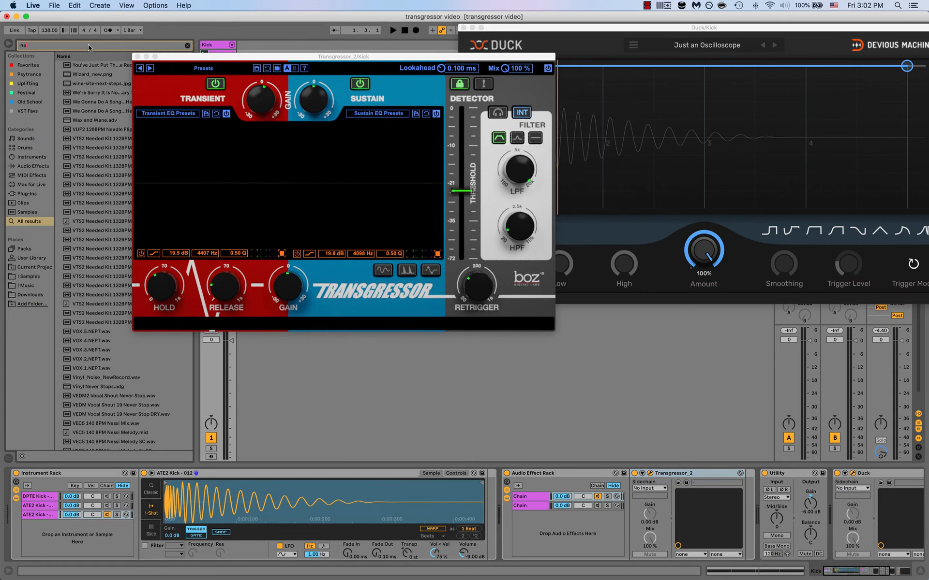
{"action": "type", "text": "utron"}
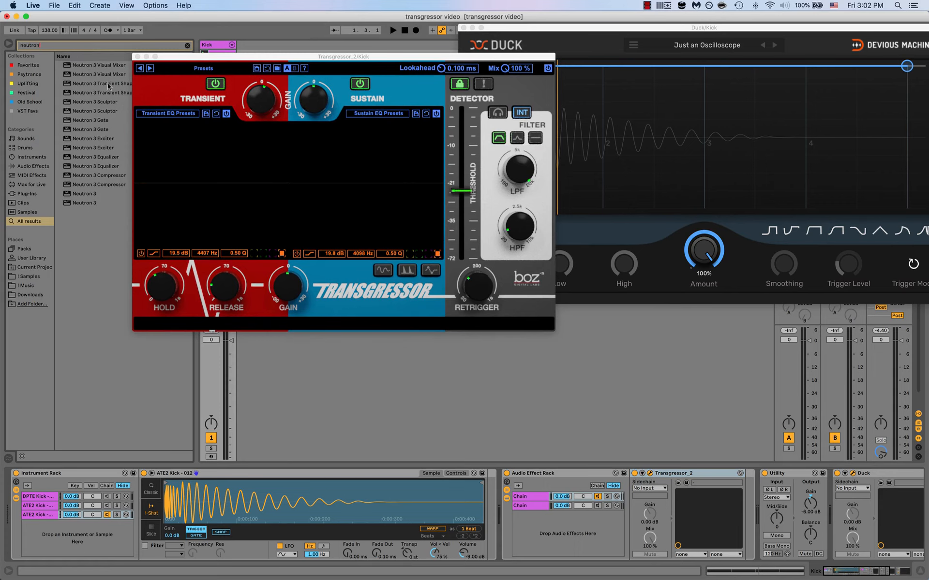
{"action": "left_click_drag", "start_coordinate": [170, 59], "coordinate": [183, 57]}
{"action": "type", "text": "vst"}
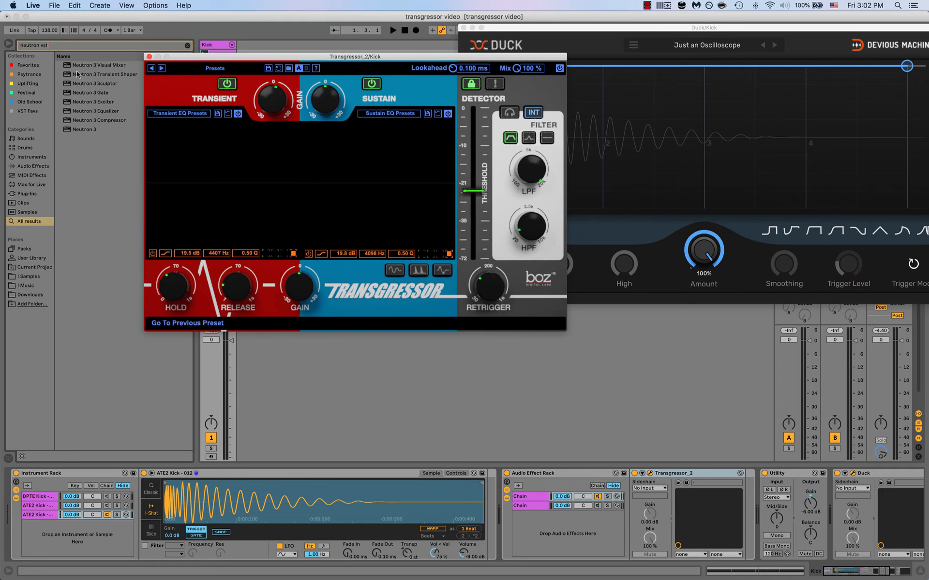
{"action": "left_click", "coordinate": [78, 74]}
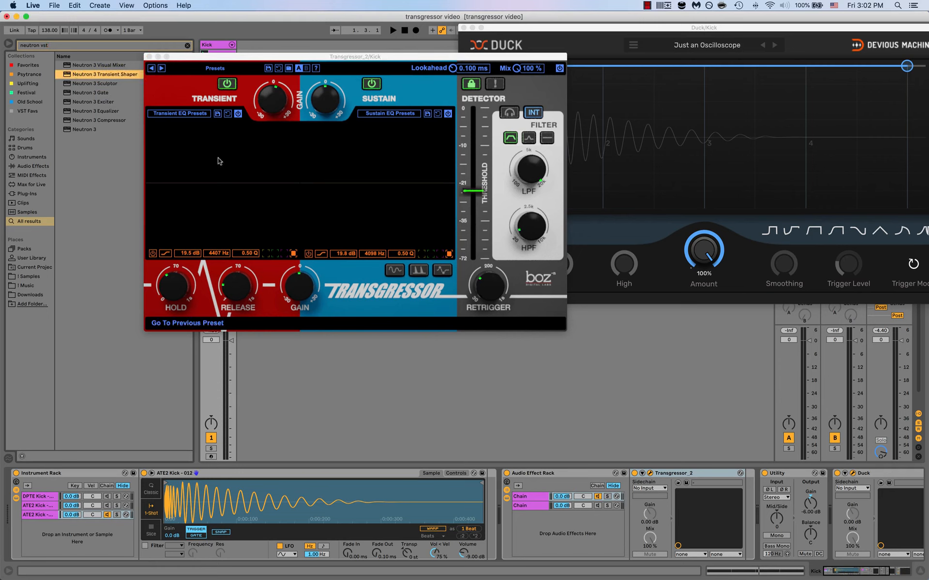
{"action": "mouse_move", "coordinate": [398, 412]}
{"action": "left_mouse_down"}
{"action": "mouse_move", "coordinate": [580, 489]}
{"action": "mouse_move", "coordinate": [628, 498]}
{"action": "mouse_move", "coordinate": [632, 488]}
{"action": "mouse_move", "coordinate": [664, 480]}
{"action": "left_mouse_up"}
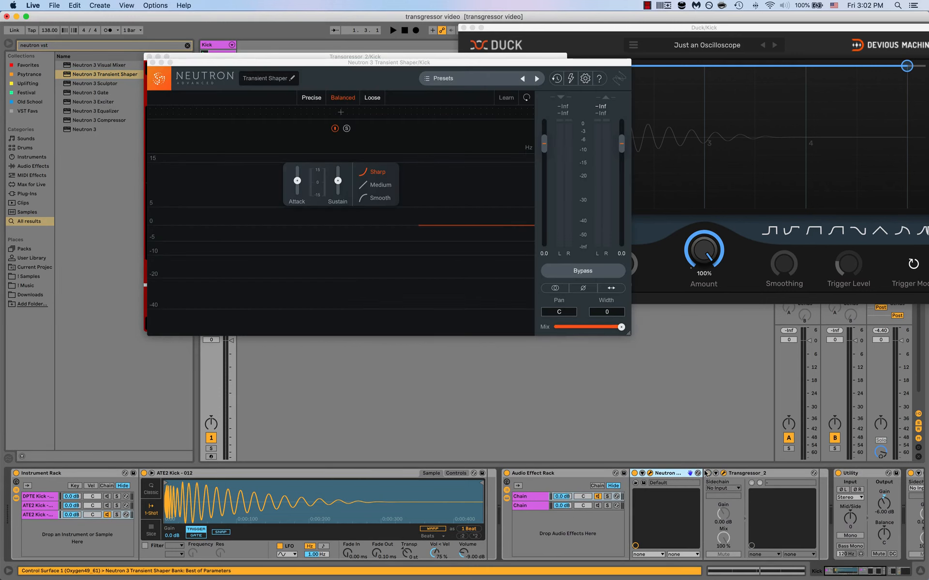
Split Neutron's Transient Shaper into two bands and raise the low band's sustain slightly during playback, keeping Neutron and Duck side by side
{"action": "left_click", "coordinate": [202, 112]}
{"action": "key", "text": "space"}
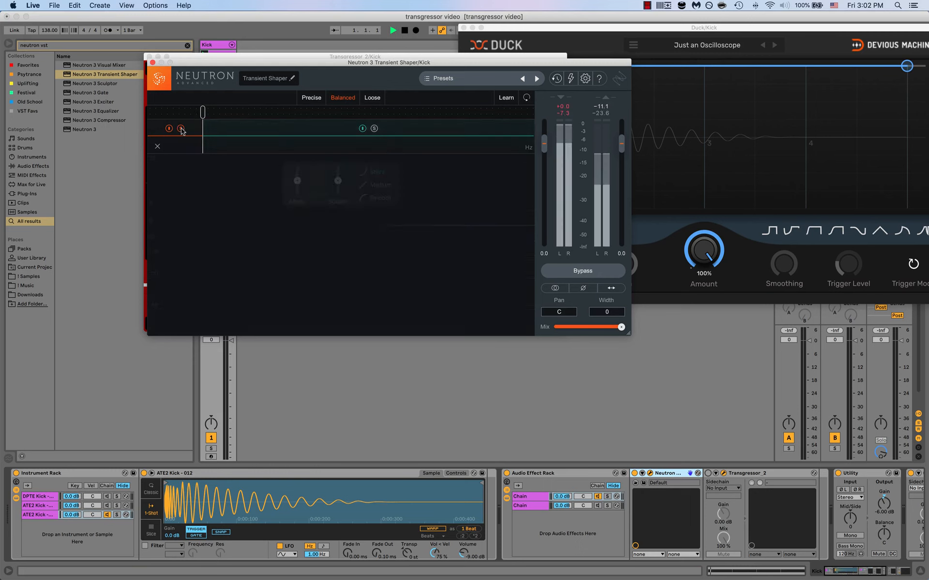
{"action": "left_click_drag", "start_coordinate": [195, 60], "coordinate": [94, 25]}
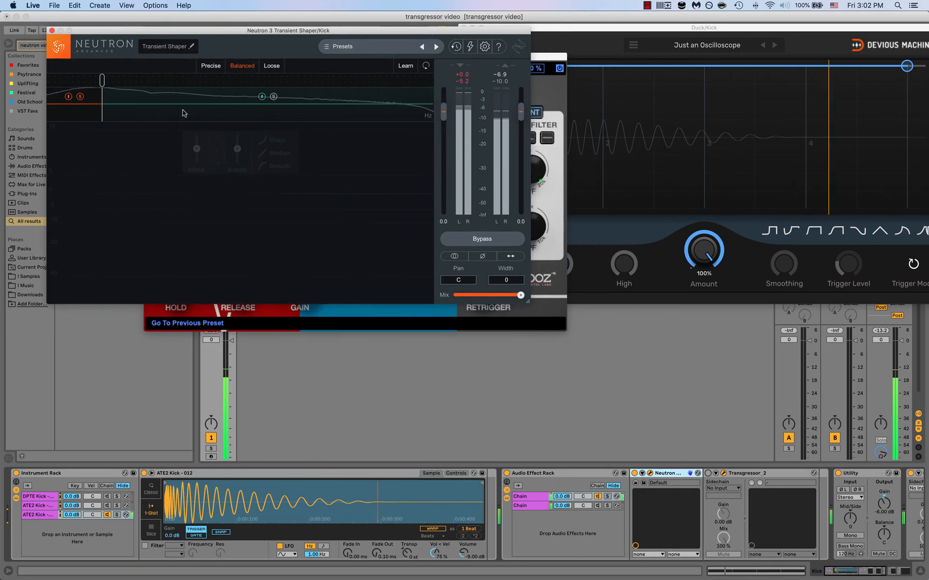
{"action": "left_click", "coordinate": [96, 97]}
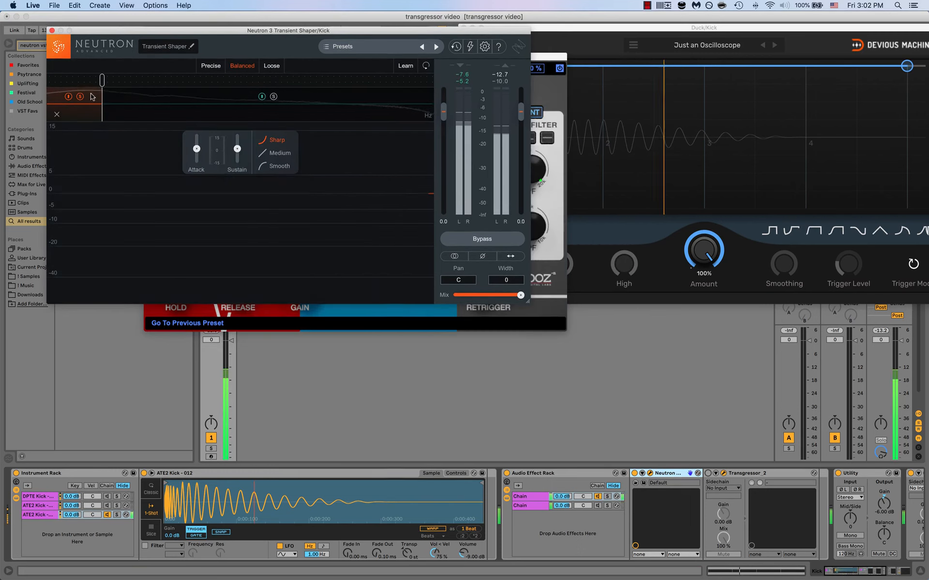
{"action": "left_click_drag", "start_coordinate": [238, 149], "coordinate": [237, 147]}
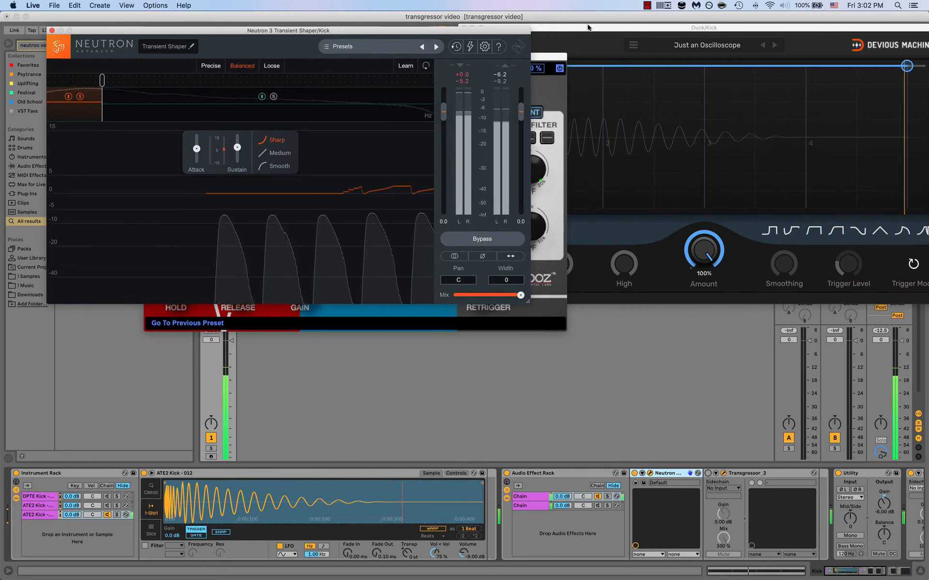
{"action": "left_click_drag", "start_coordinate": [589, 27], "coordinate": [605, 27]}
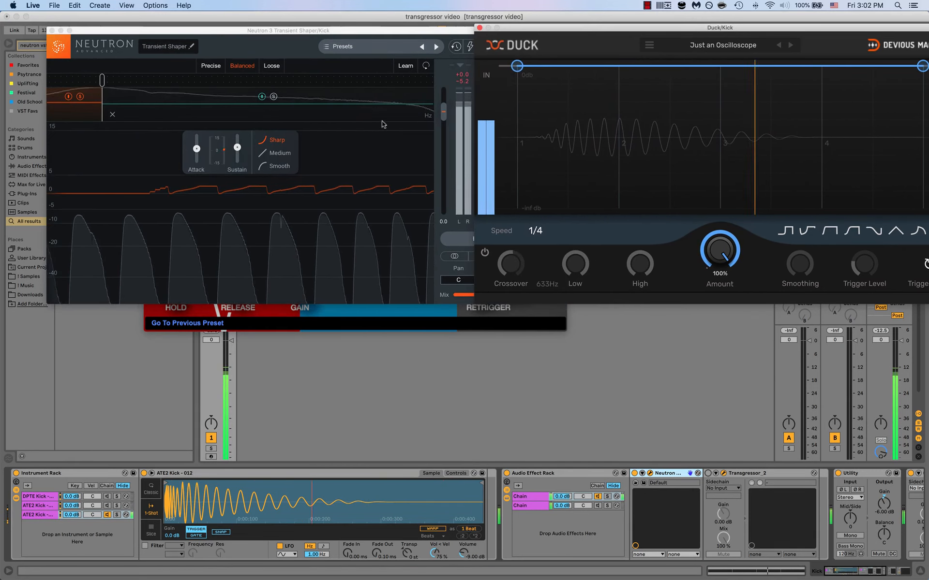
Solo the first kick in the instrument rack and raise the low band's sustain further in Neutron
{"action": "left_click", "coordinate": [116, 496]}
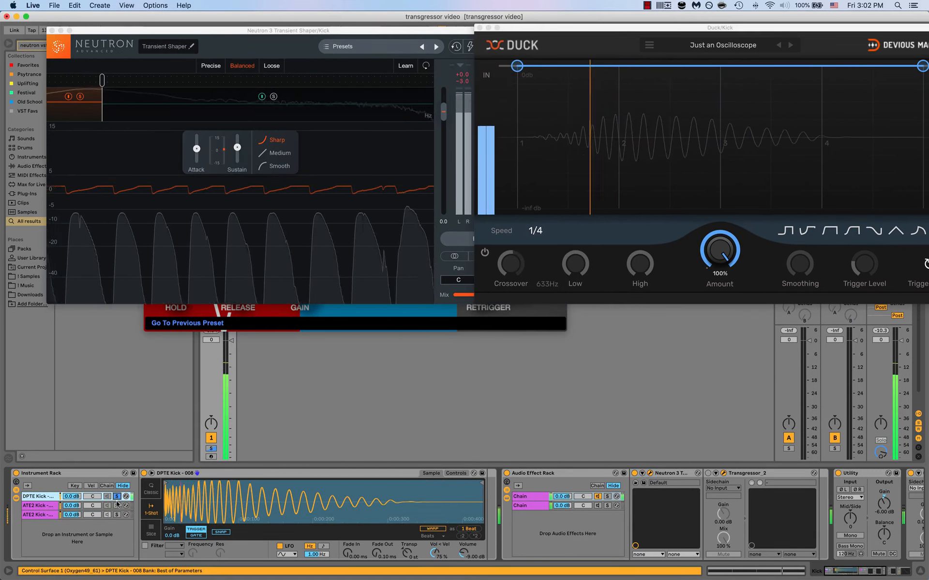
{"action": "left_click", "coordinate": [237, 147]}
{"action": "left_click_drag", "start_coordinate": [237, 148], "coordinate": [234, 112]}
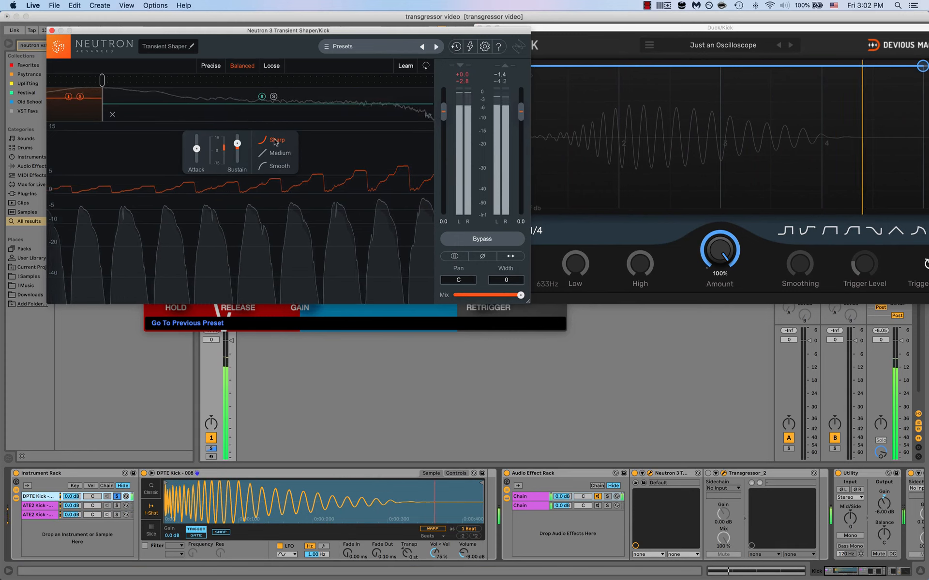
Try Neutron's Medium shape, return to Sharp, and compare the Loose, Balanced and Precise modes on the soloed kick, ending on Precise
{"action": "left_click", "coordinate": [278, 153]}
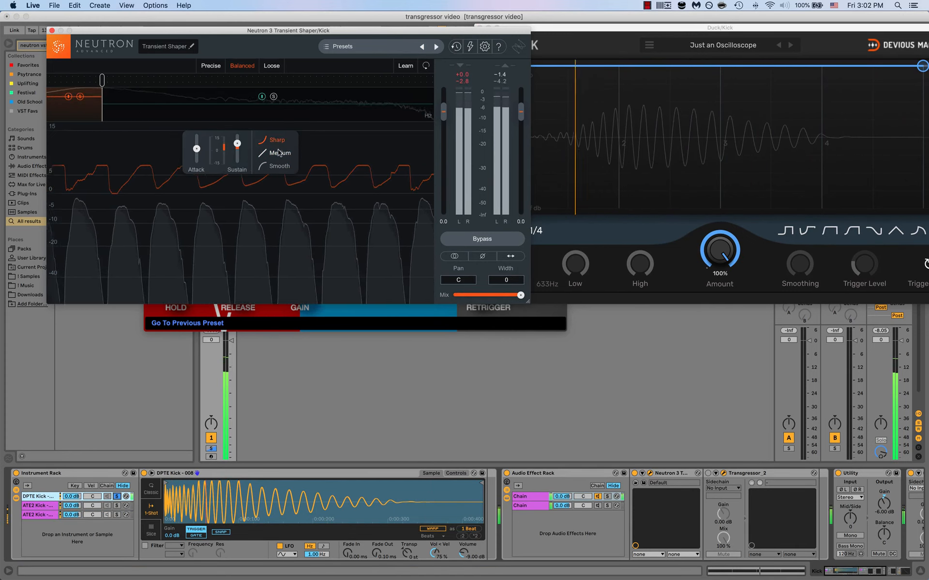
{"action": "left_click", "coordinate": [278, 147]}
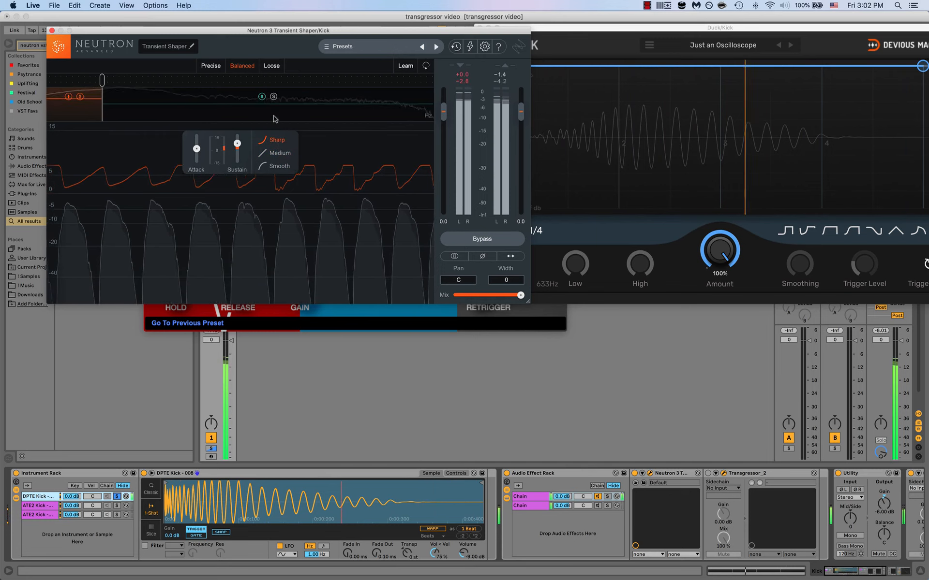
{"action": "left_click", "coordinate": [271, 66]}
{"action": "left_click", "coordinate": [218, 68]}
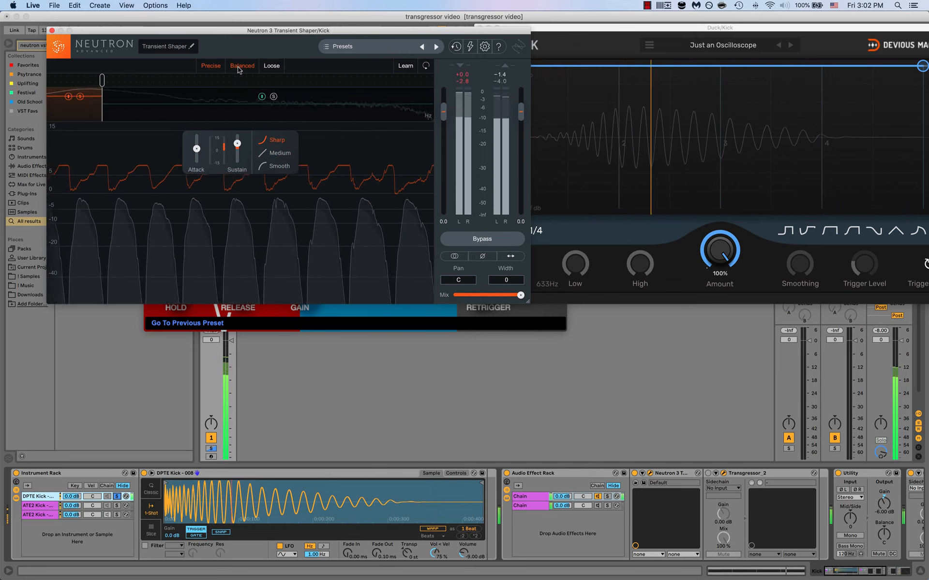
{"action": "left_click", "coordinate": [242, 66]}
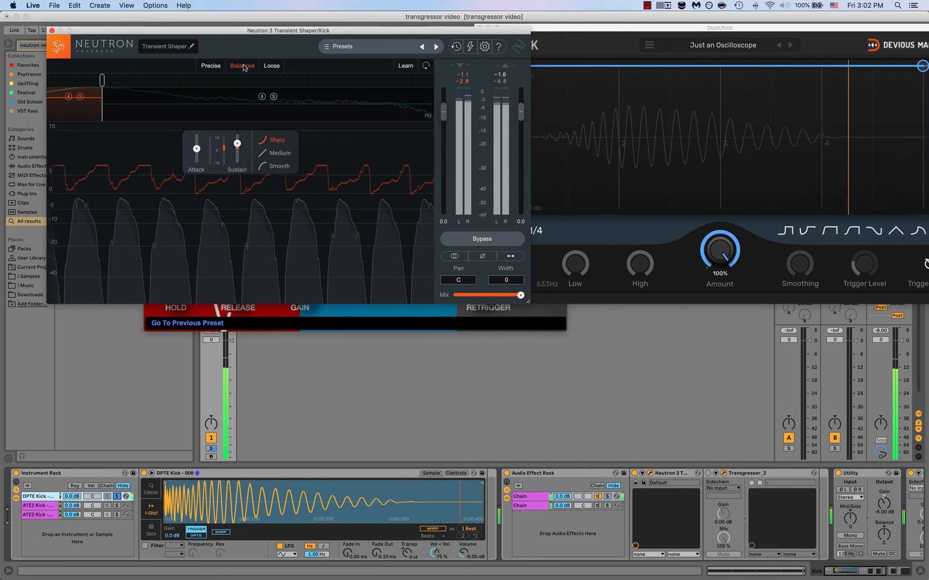
{"action": "left_click", "coordinate": [265, 67]}
{"action": "left_click", "coordinate": [211, 65]}
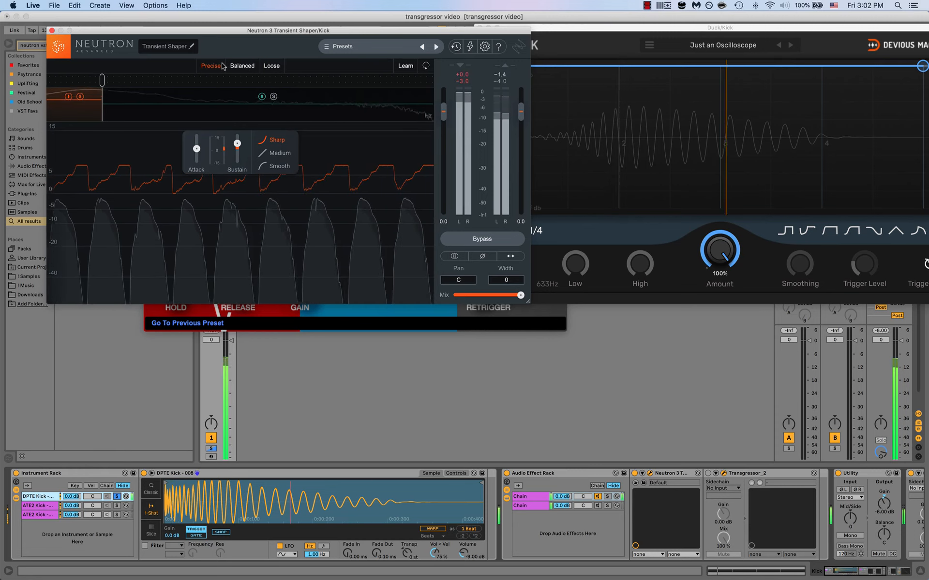
Raise the low band's sustain slightly more in Neutron and arrange the Neutron and Duck windows side by side so both are readable
{"action": "scroll", "coordinate": [237, 145], "scroll_direction": "up", "scroll_amount": 3}
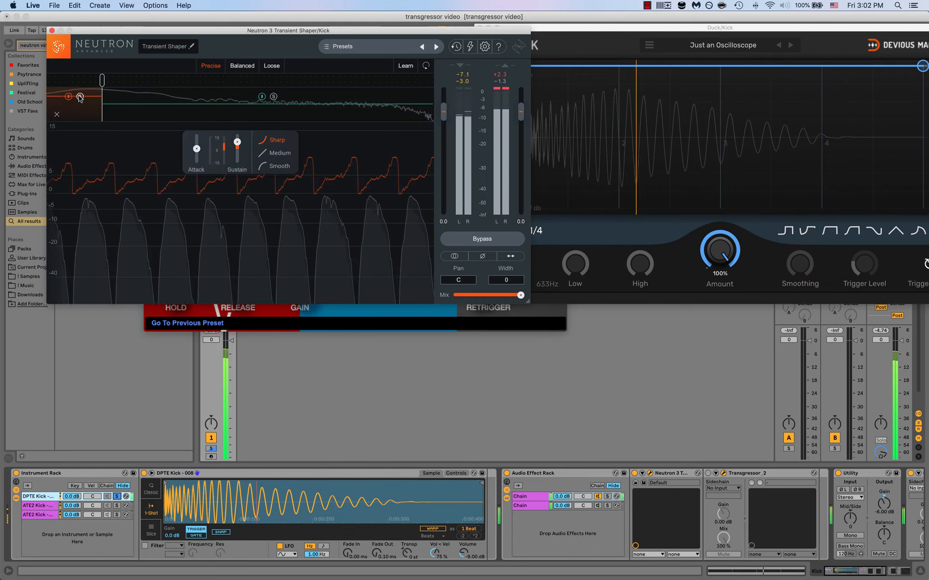
{"action": "left_click_drag", "start_coordinate": [565, 28], "coordinate": [589, 29]}
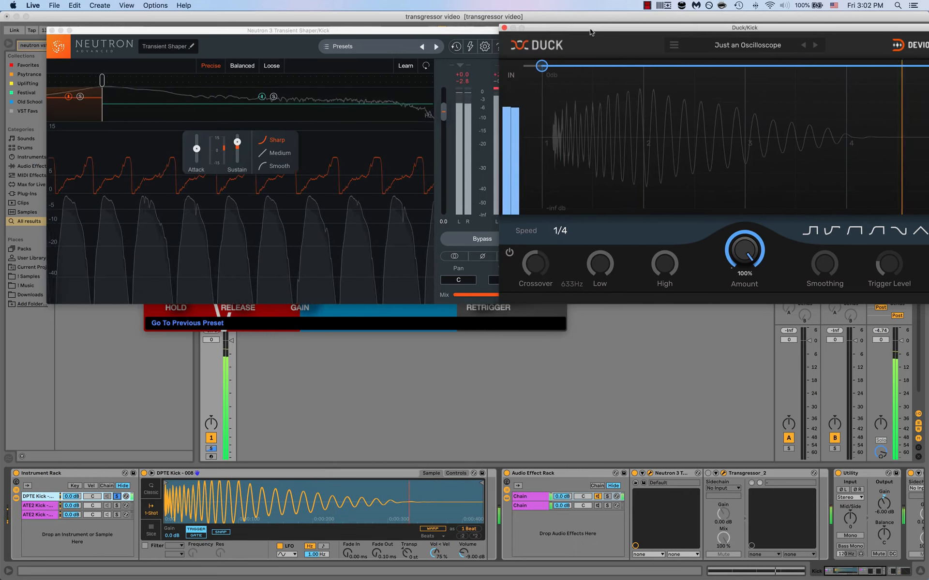
{"action": "left_click_drag", "start_coordinate": [437, 34], "coordinate": [409, 29]}
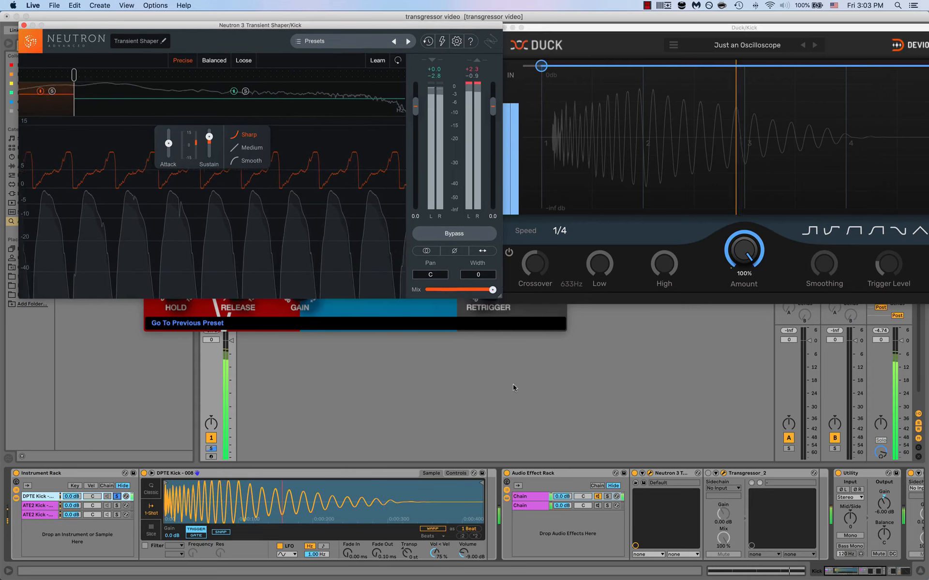
Compare the soloed kick with Neutron switched off and on in Duck, leaving it on, and reduce the low band's sustain
{"action": "left_click", "coordinate": [630, 477]}
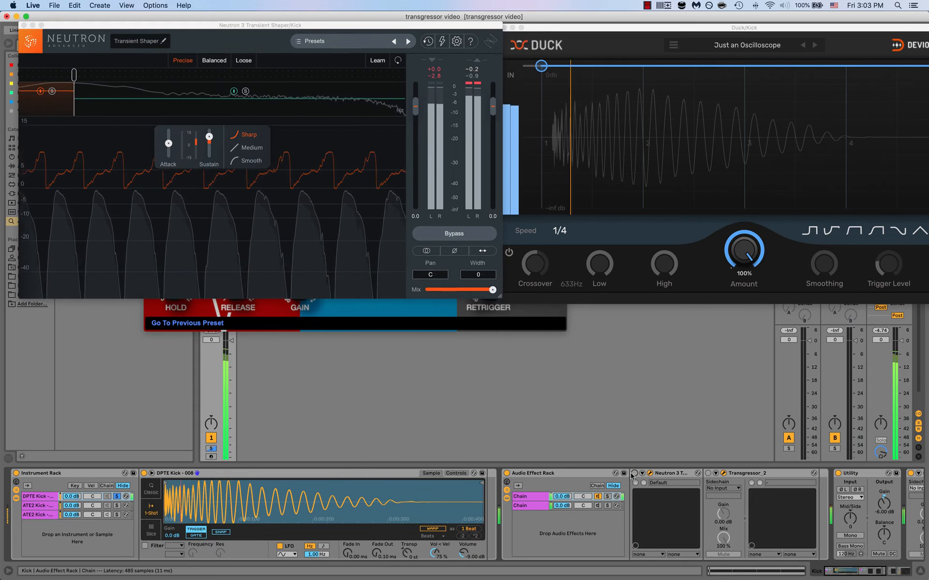
{"action": "left_click", "coordinate": [634, 474]}
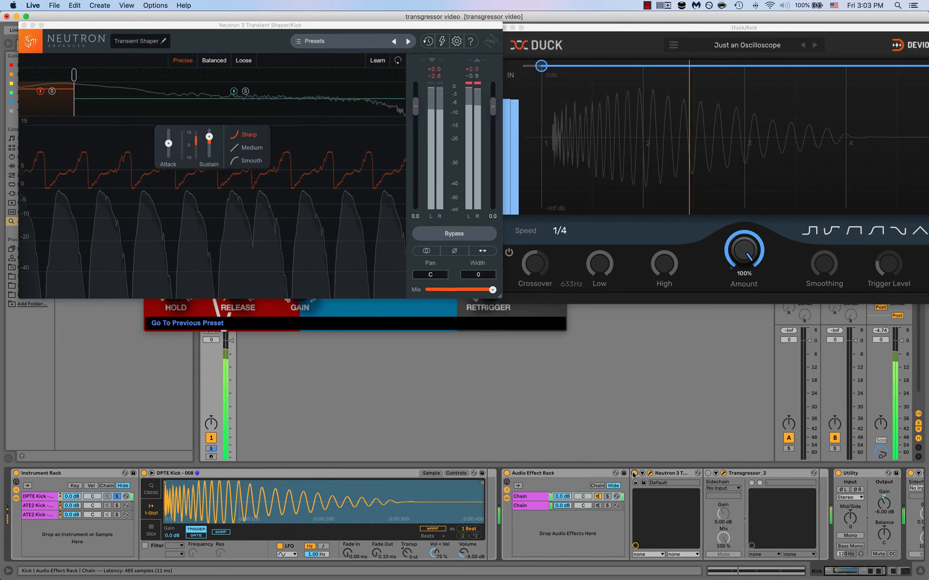
{"action": "left_click", "coordinate": [634, 474]}
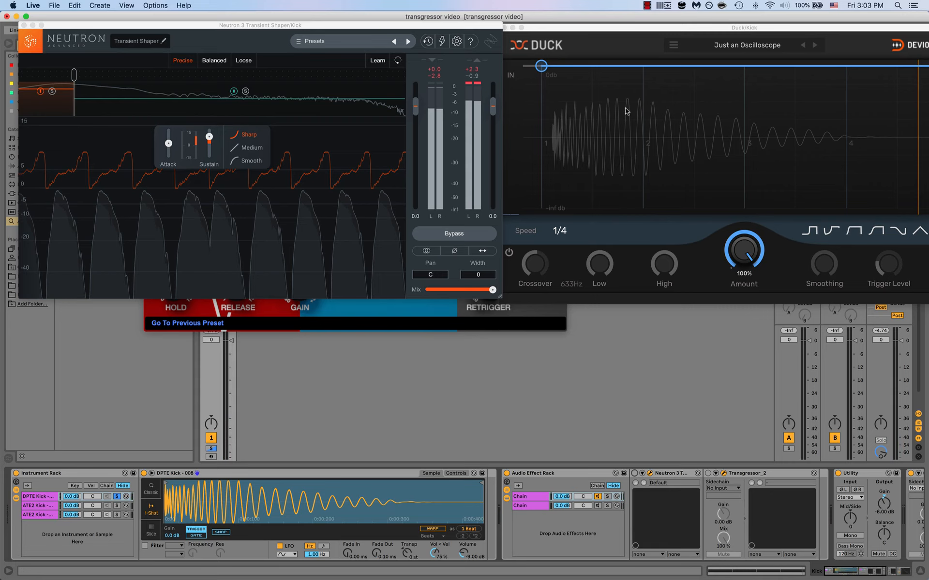
{"action": "left_click", "coordinate": [634, 474]}
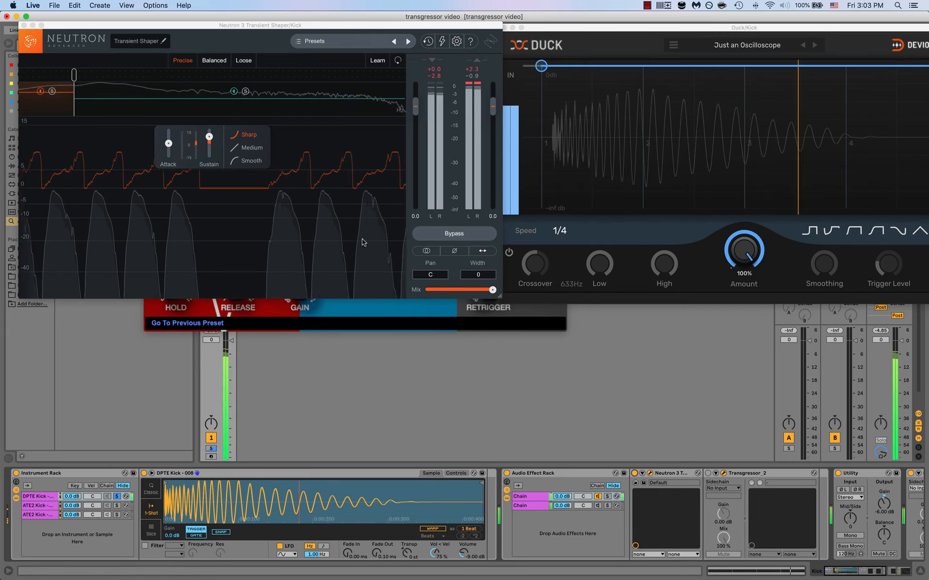
{"action": "left_click_drag", "start_coordinate": [209, 139], "coordinate": [202, 193]}
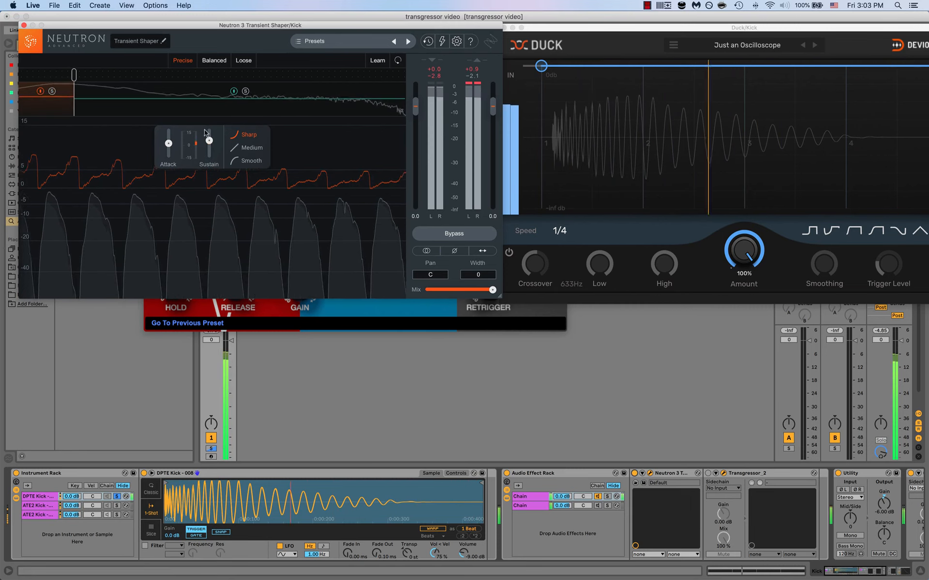
Switch Neutron off, activate Transgressor on the kick track, and bring the Transgressor window in front
{"action": "left_click", "coordinate": [634, 473]}
{"action": "left_click", "coordinate": [708, 474]}
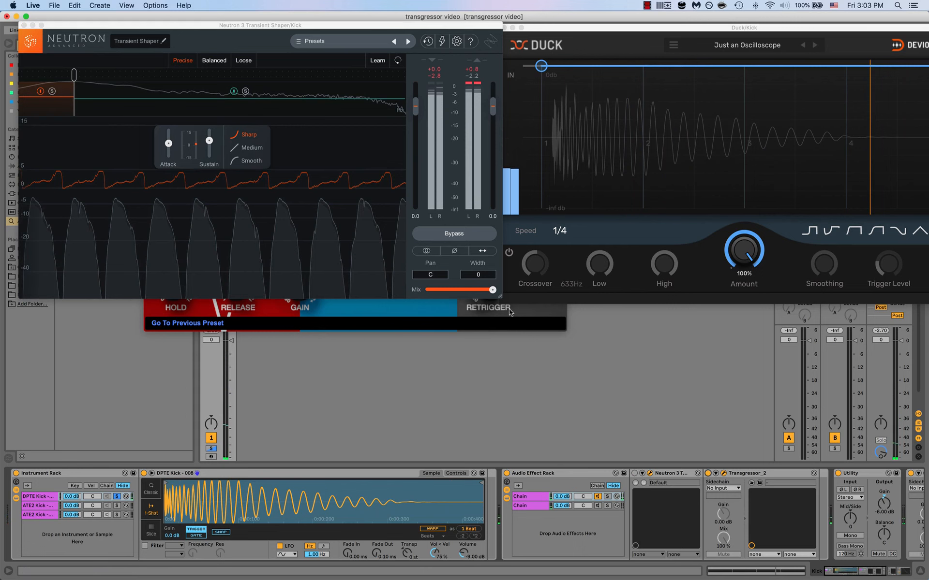
{"action": "left_click", "coordinate": [488, 322]}
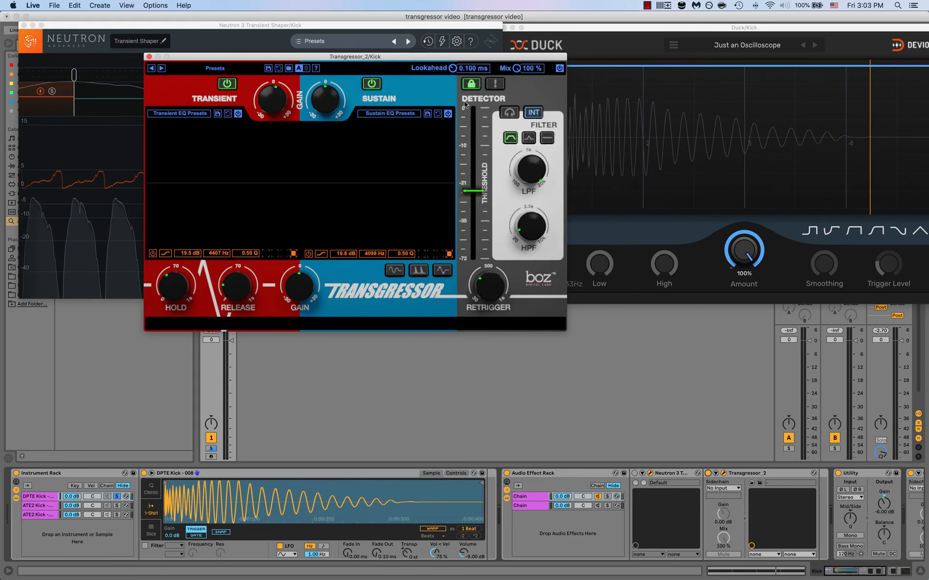